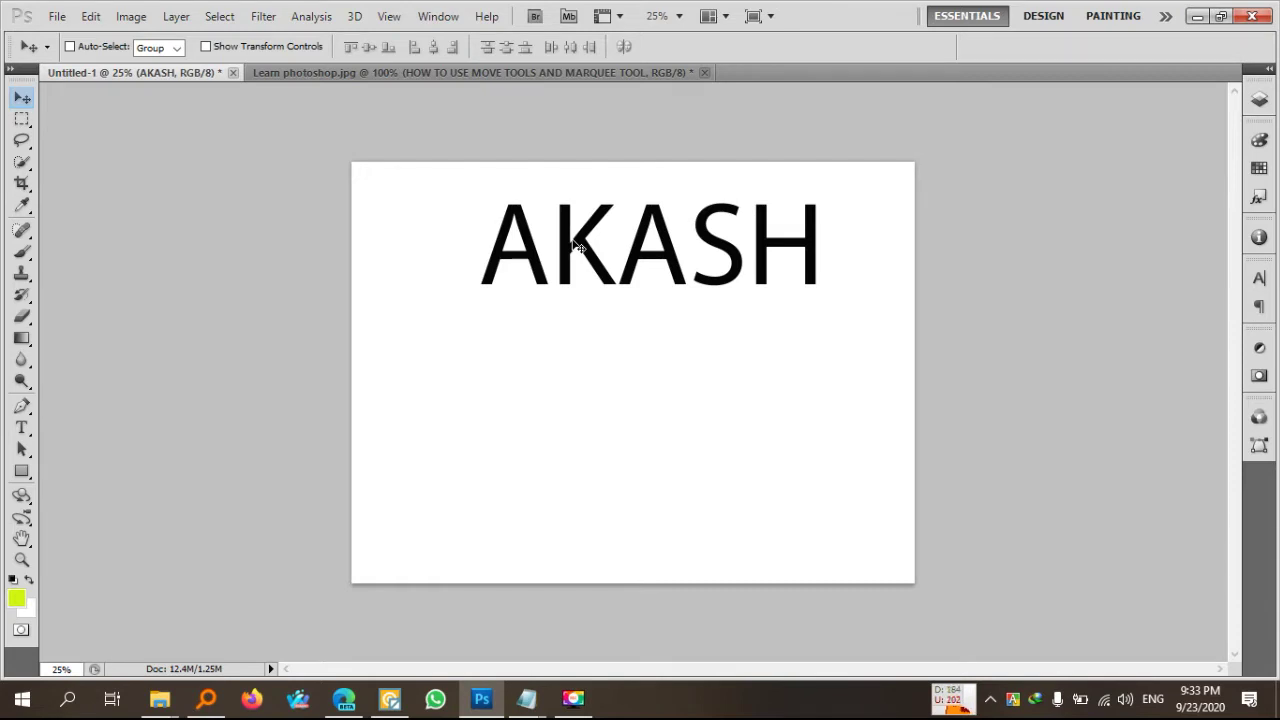
Step: Open indication.jpg from the Downloads folder as a new document
{"action": "left_click", "coordinate": [23, 143]}
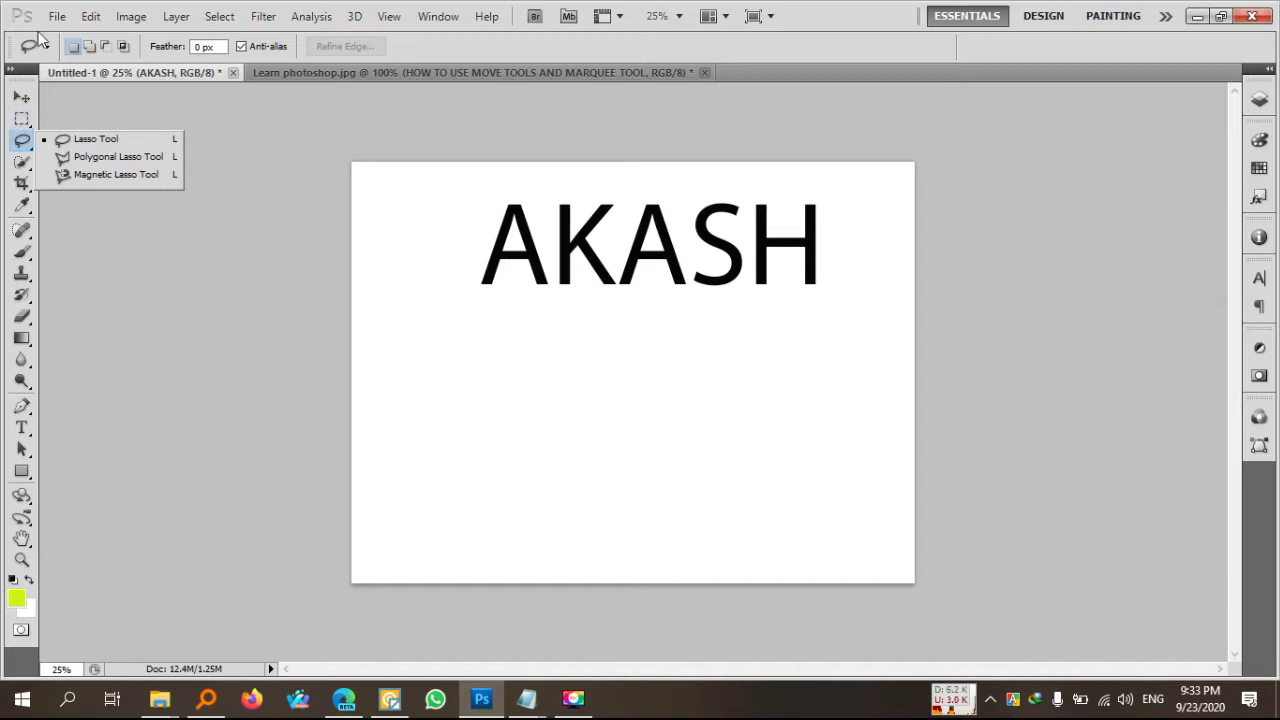
{"action": "left_click", "coordinate": [21, 98]}
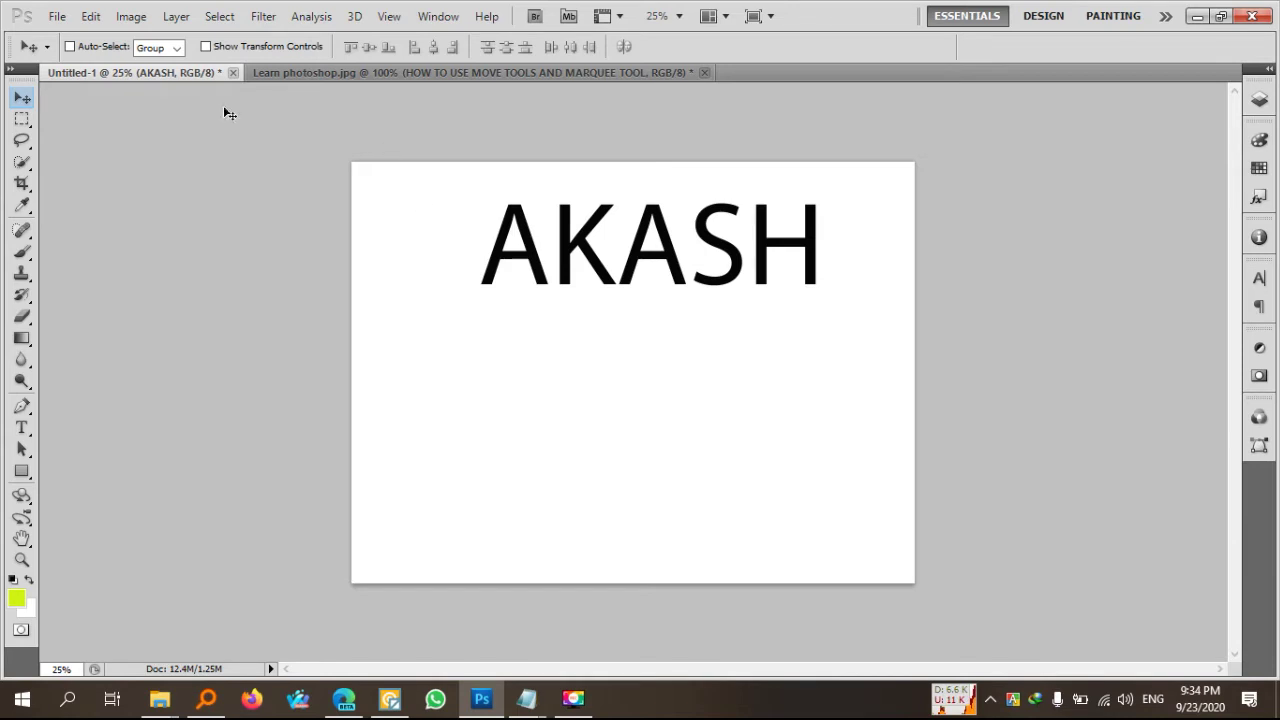
{"action": "left_click", "coordinate": [57, 18]}
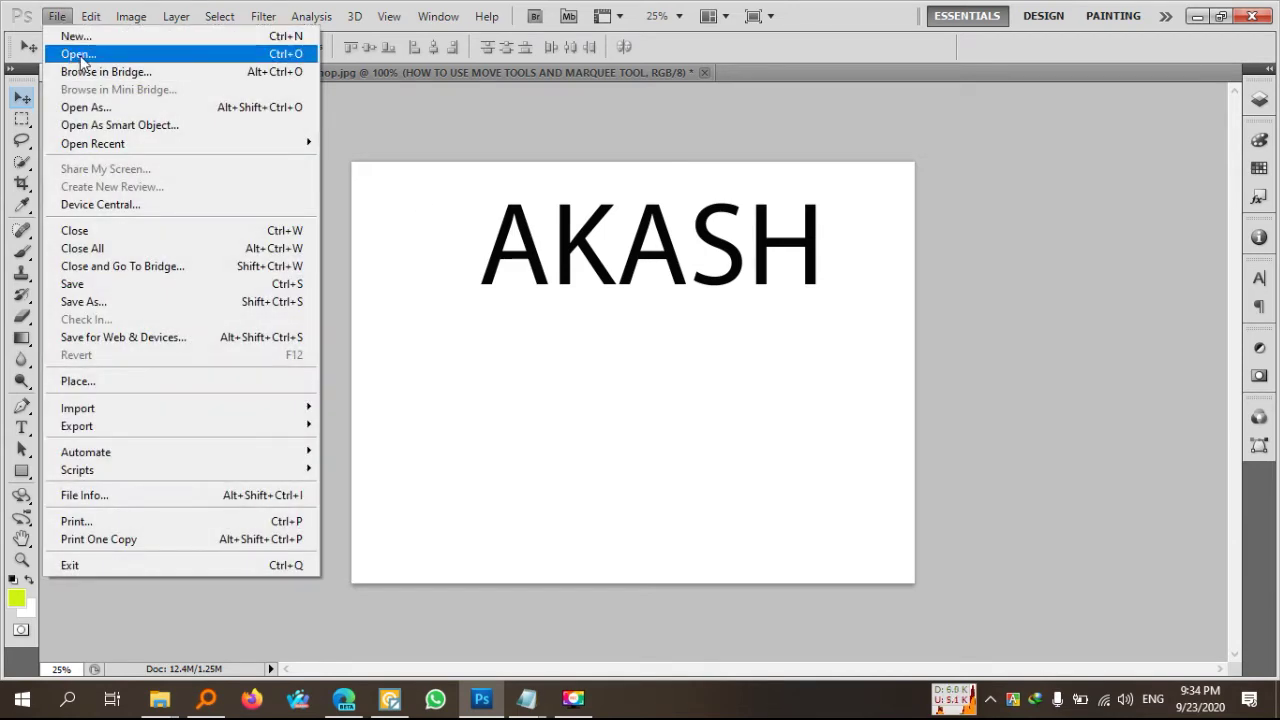
{"action": "left_click", "coordinate": [80, 54]}
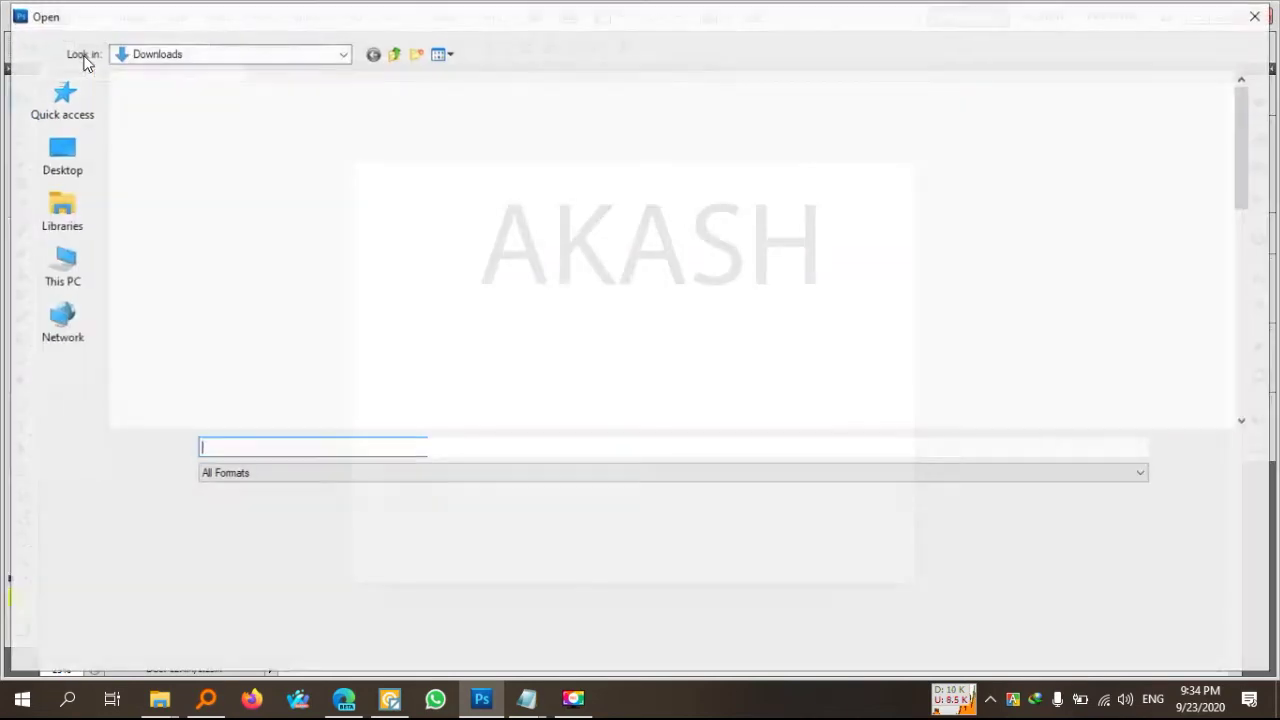
{"action": "left_click_drag", "start_coordinate": [1250, 148], "coordinate": [1248, 260]}
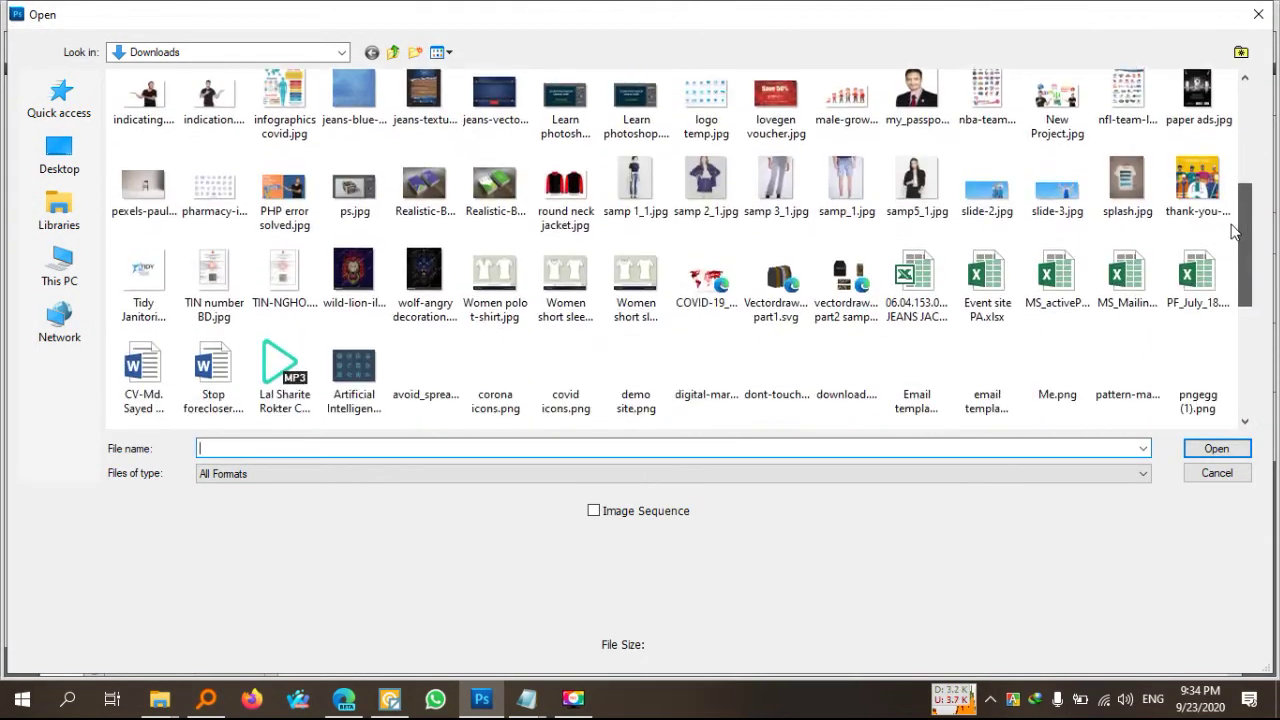
{"action": "left_click", "coordinate": [210, 118]}
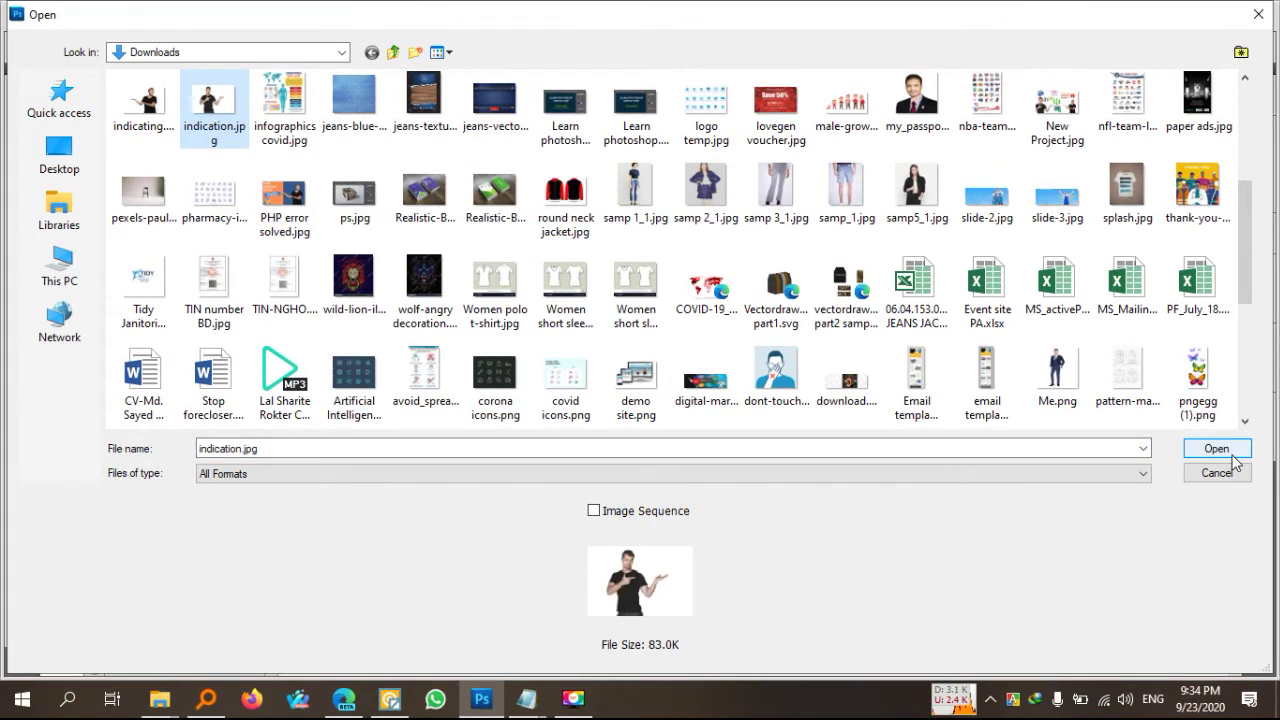
{"action": "left_click", "coordinate": [1215, 449]}
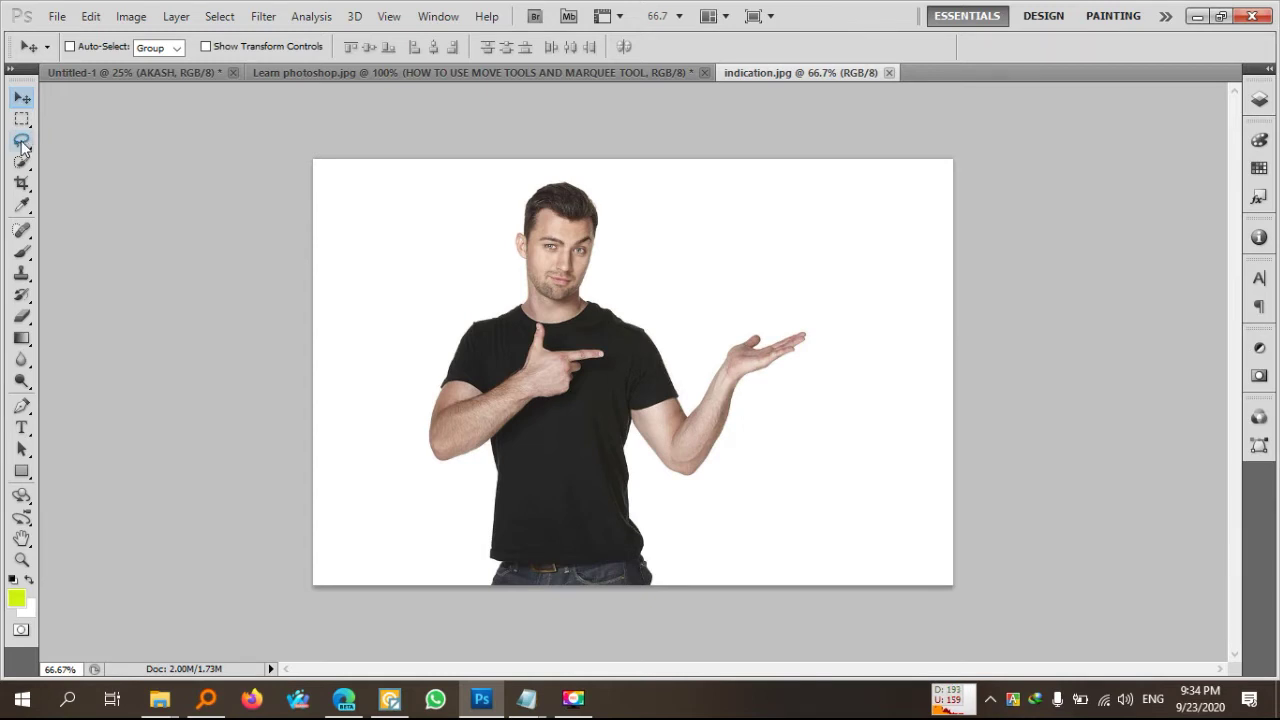
Step: View the man's photo at 100% zoom with the Lasso Tool active
{"action": "left_click", "coordinate": [22, 143]}
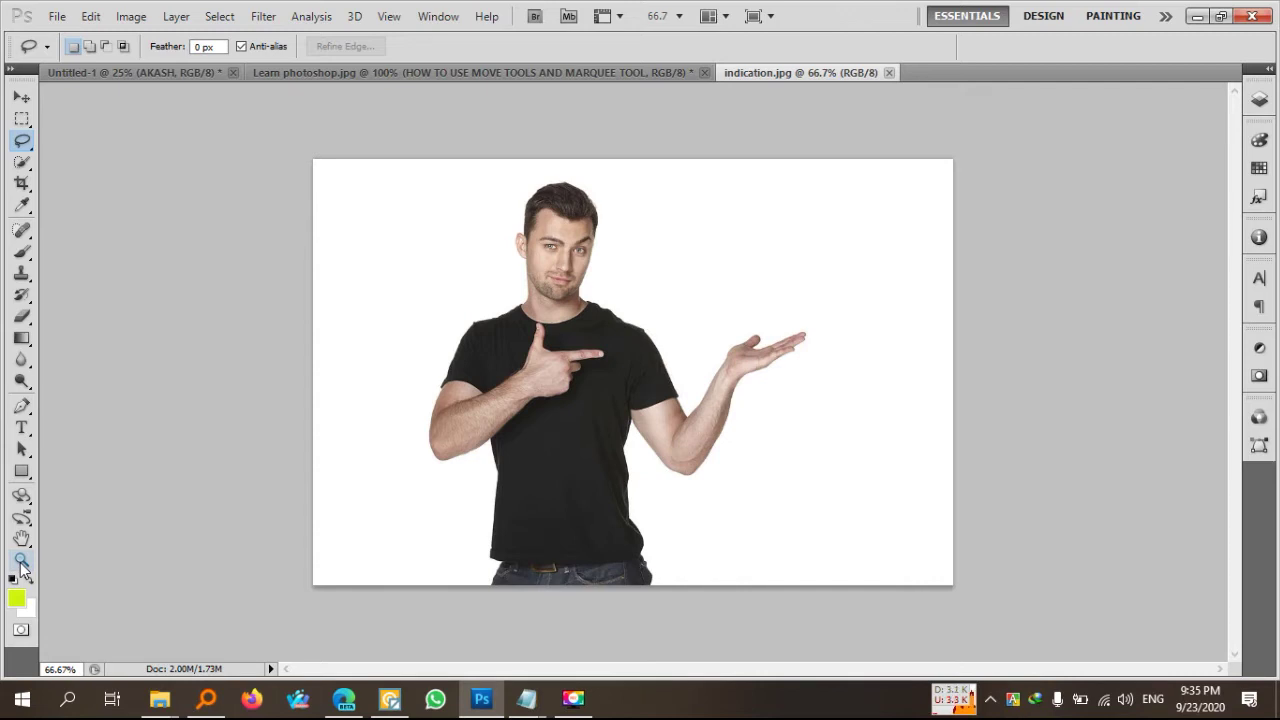
{"action": "double_click", "coordinate": [21, 562]}
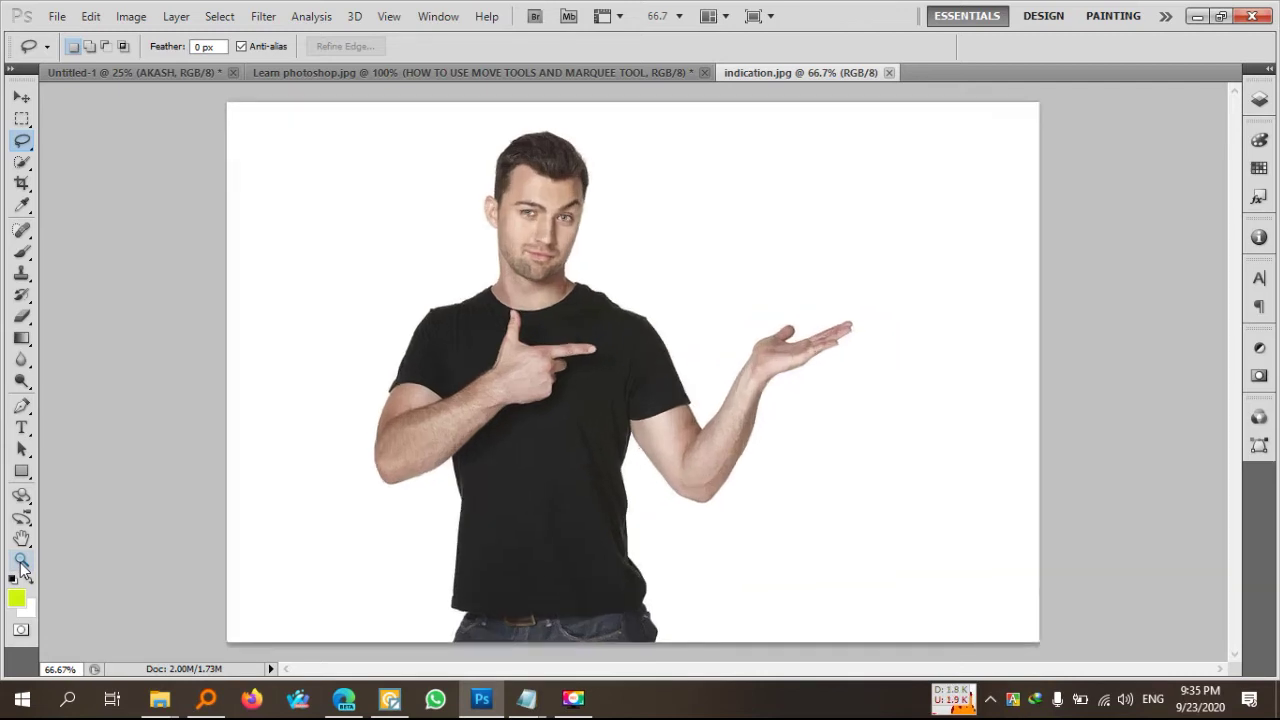
{"action": "left_click", "coordinate": [21, 560]}
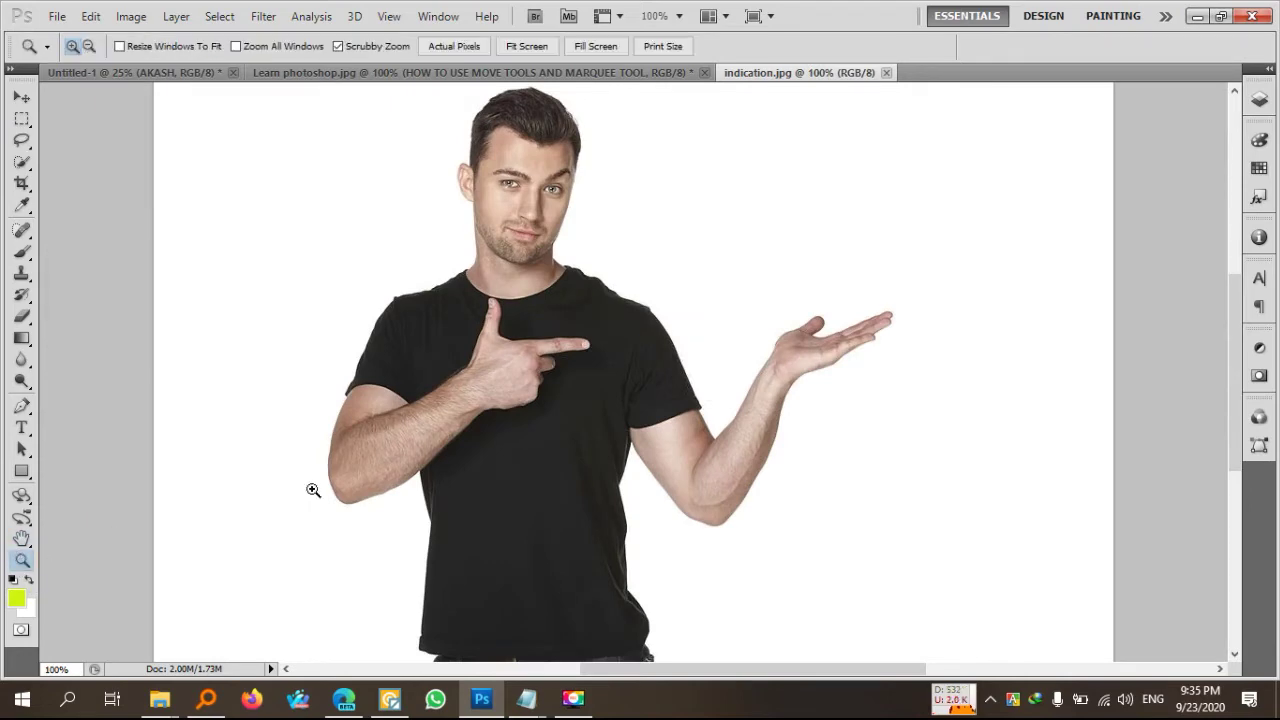
{"action": "left_click", "coordinate": [484, 394]}
{"action": "scroll", "coordinate": [528, 368], "scroll_direction": "down", "scroll_amount": 1}
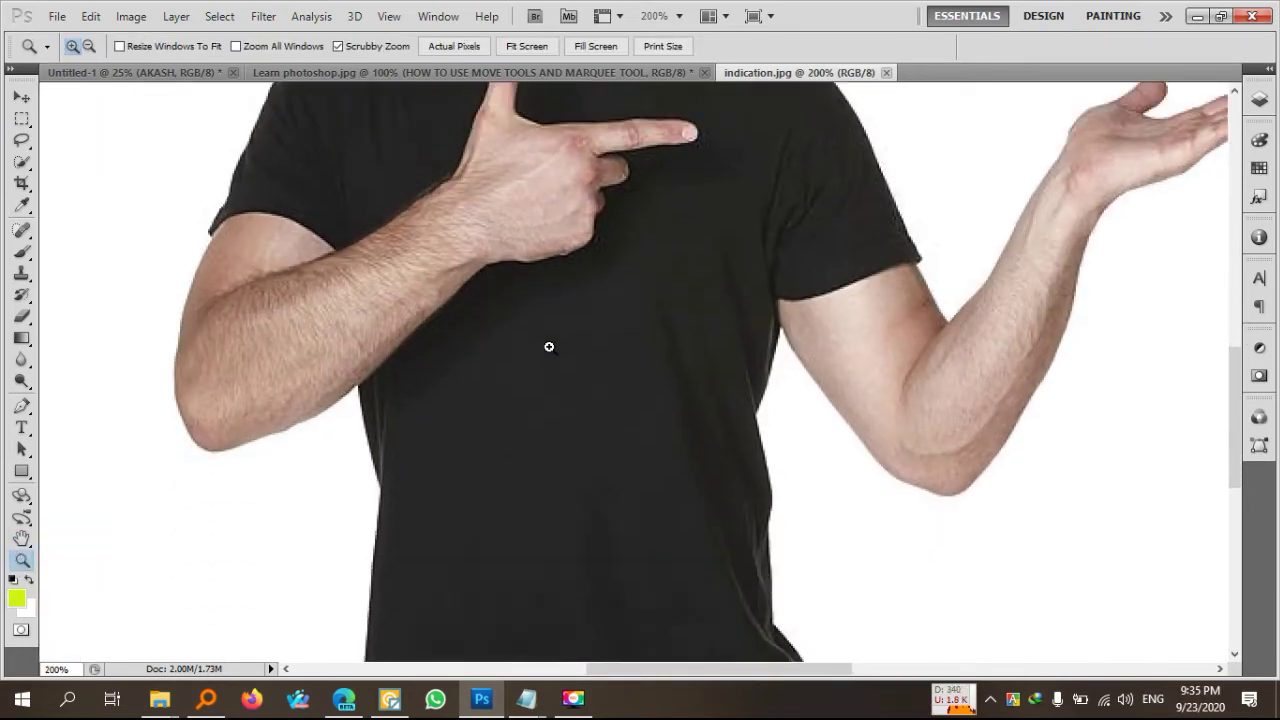
{"action": "scroll", "coordinate": [549, 346], "scroll_direction": "down", "scroll_amount": 2}
{"action": "left_click", "coordinate": [549, 350], "text": "alt"}
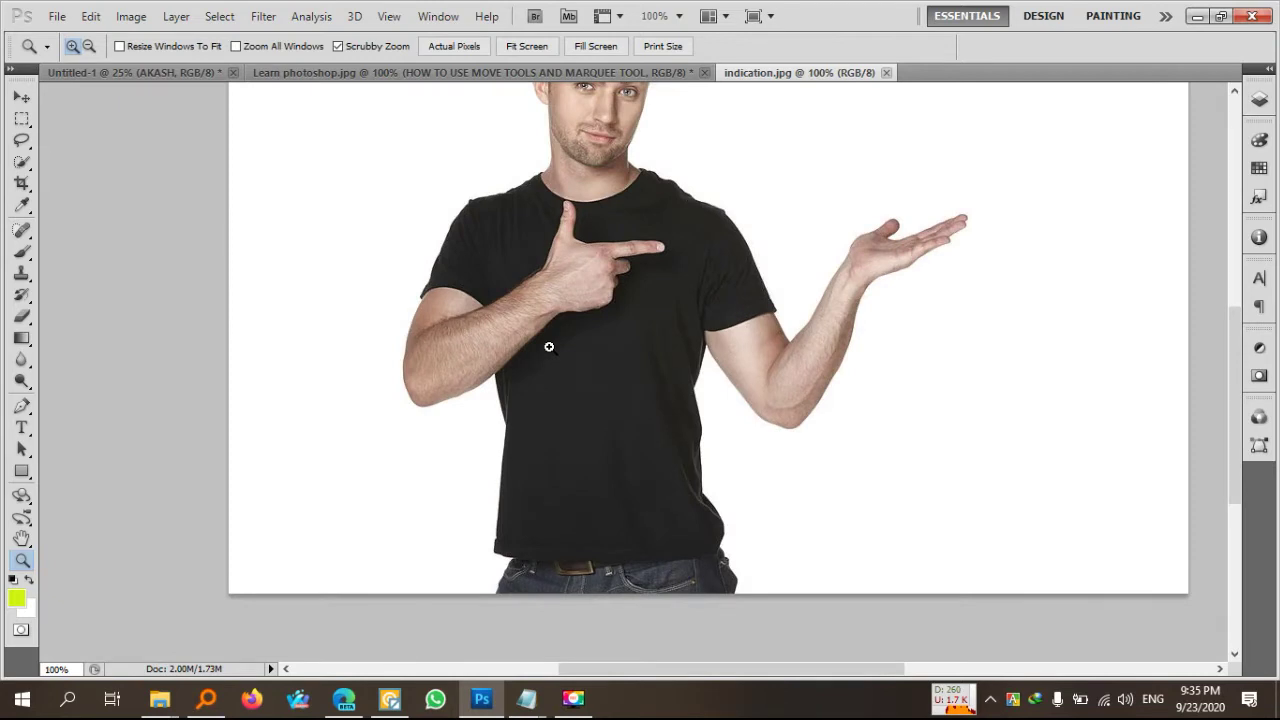
{"action": "scroll", "coordinate": [549, 346], "scroll_direction": "up", "scroll_amount": 1}
{"action": "scroll", "coordinate": [549, 346], "scroll_direction": "up", "scroll_amount": 1}
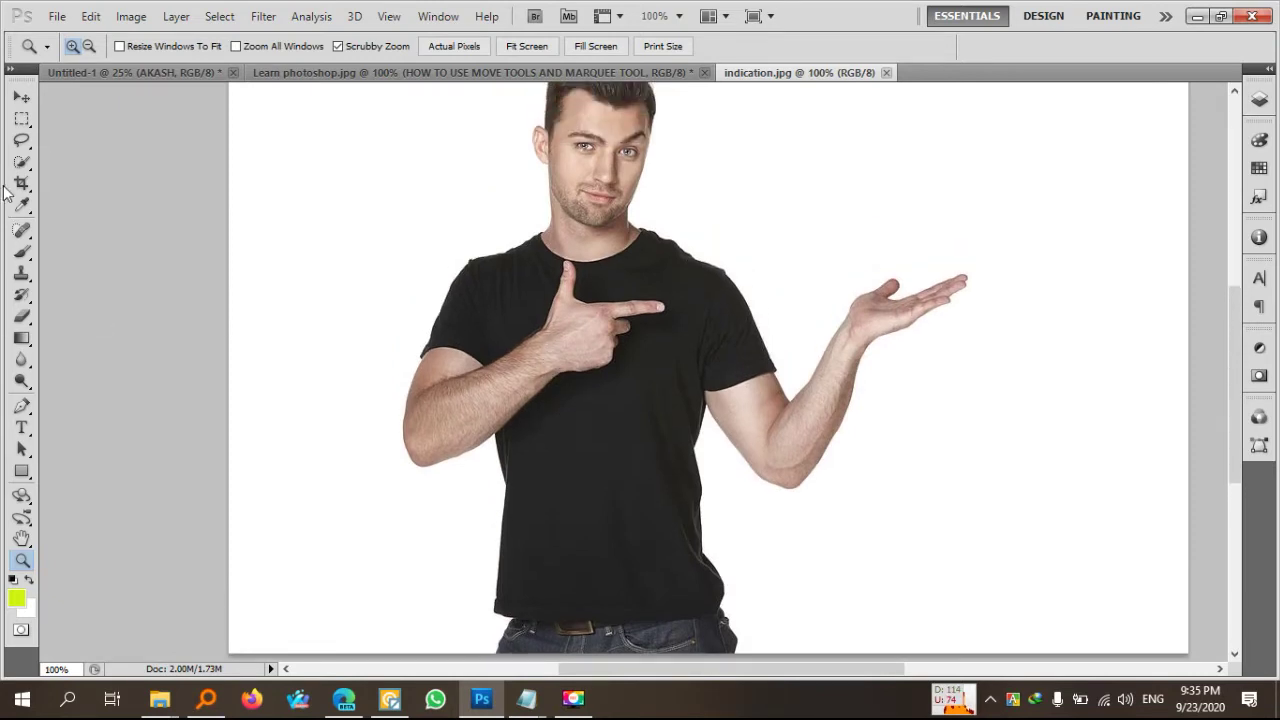
{"action": "left_click", "coordinate": [22, 141]}
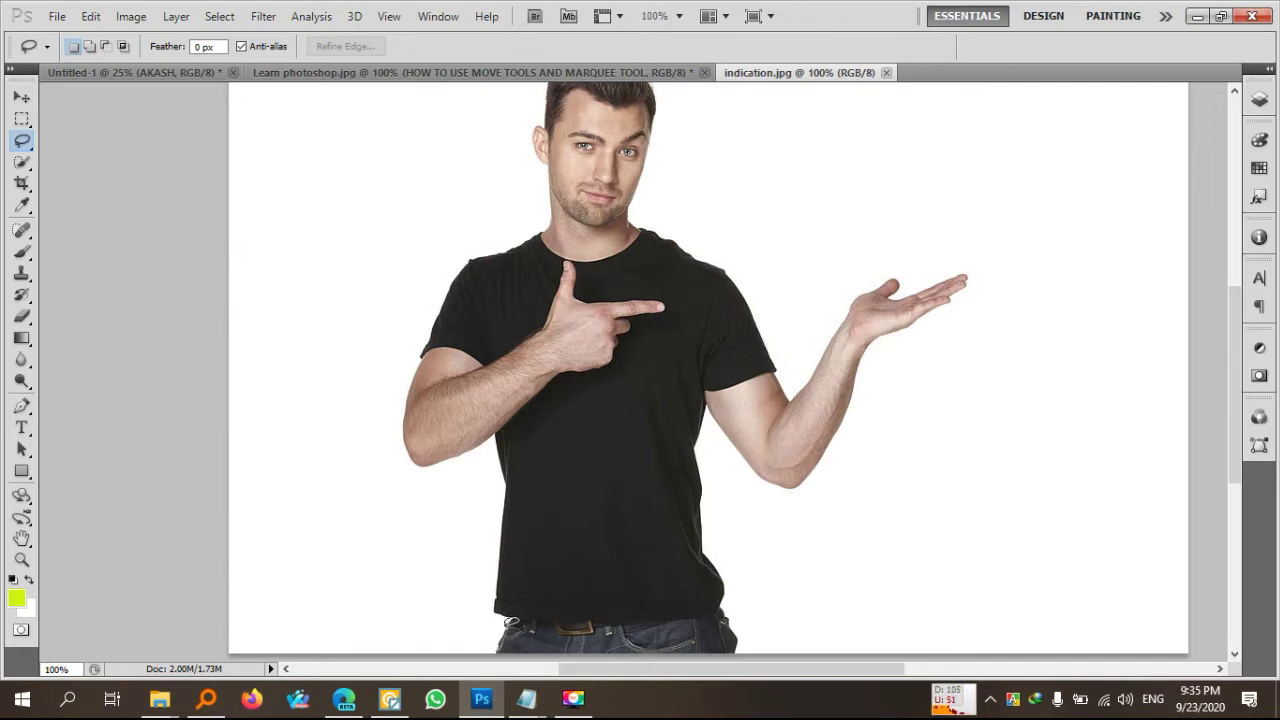
Step: Lasso-trace the man from the jeans up over his head and cut the selection
{"action": "left_click_drag", "start_coordinate": [508, 622], "coordinate": [508, 624]}
{"action": "left_click", "coordinate": [499, 642]}
{"action": "mouse_move", "coordinate": [516, 612]}
{"action": "left_mouse_down"}
{"action": "mouse_move", "coordinate": [506, 497]}
{"action": "mouse_move", "coordinate": [458, 449]}
{"action": "mouse_move", "coordinate": [412, 458]}
{"action": "mouse_move", "coordinate": [411, 366]}
{"action": "mouse_move", "coordinate": [456, 267]}
{"action": "mouse_move", "coordinate": [557, 213]}
{"action": "mouse_move", "coordinate": [538, 150]}
{"action": "left_mouse_up"}
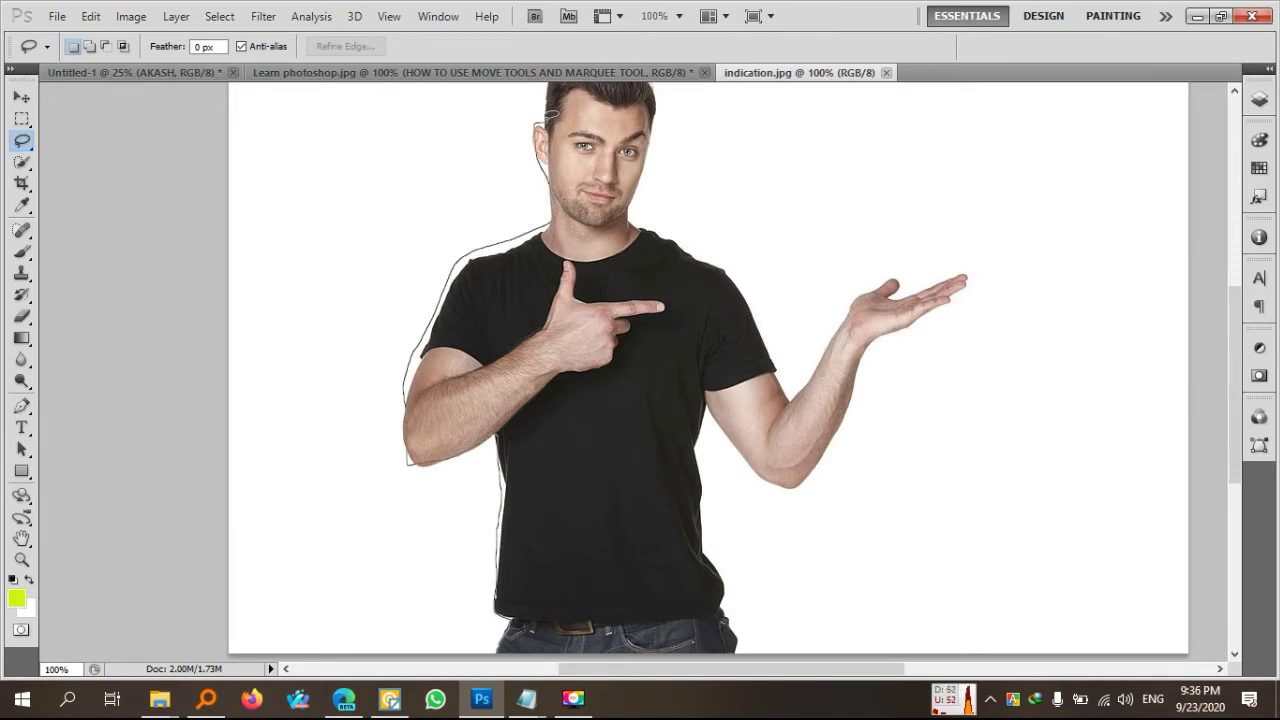
{"action": "mouse_move", "coordinate": [538, 118]}
{"action": "left_mouse_down"}
{"action": "mouse_move", "coordinate": [570, 16]}
{"action": "mouse_move", "coordinate": [625, 26]}
{"action": "mouse_move", "coordinate": [677, 95]}
{"action": "mouse_move", "coordinate": [636, 213]}
{"action": "mouse_move", "coordinate": [737, 271]}
{"action": "mouse_move", "coordinate": [793, 396]}
{"action": "mouse_move", "coordinate": [858, 296]}
{"action": "mouse_move", "coordinate": [900, 276]}
{"action": "mouse_move", "coordinate": [934, 286]}
{"action": "mouse_move", "coordinate": [972, 273]}
{"action": "mouse_move", "coordinate": [900, 322]}
{"action": "mouse_move", "coordinate": [820, 462]}
{"action": "mouse_move", "coordinate": [772, 484]}
{"action": "mouse_move", "coordinate": [712, 400]}
{"action": "mouse_move", "coordinate": [706, 551]}
{"action": "mouse_move", "coordinate": [741, 641]}
{"action": "mouse_move", "coordinate": [560, 656]}
{"action": "mouse_move", "coordinate": [497, 646]}
{"action": "left_mouse_up"}
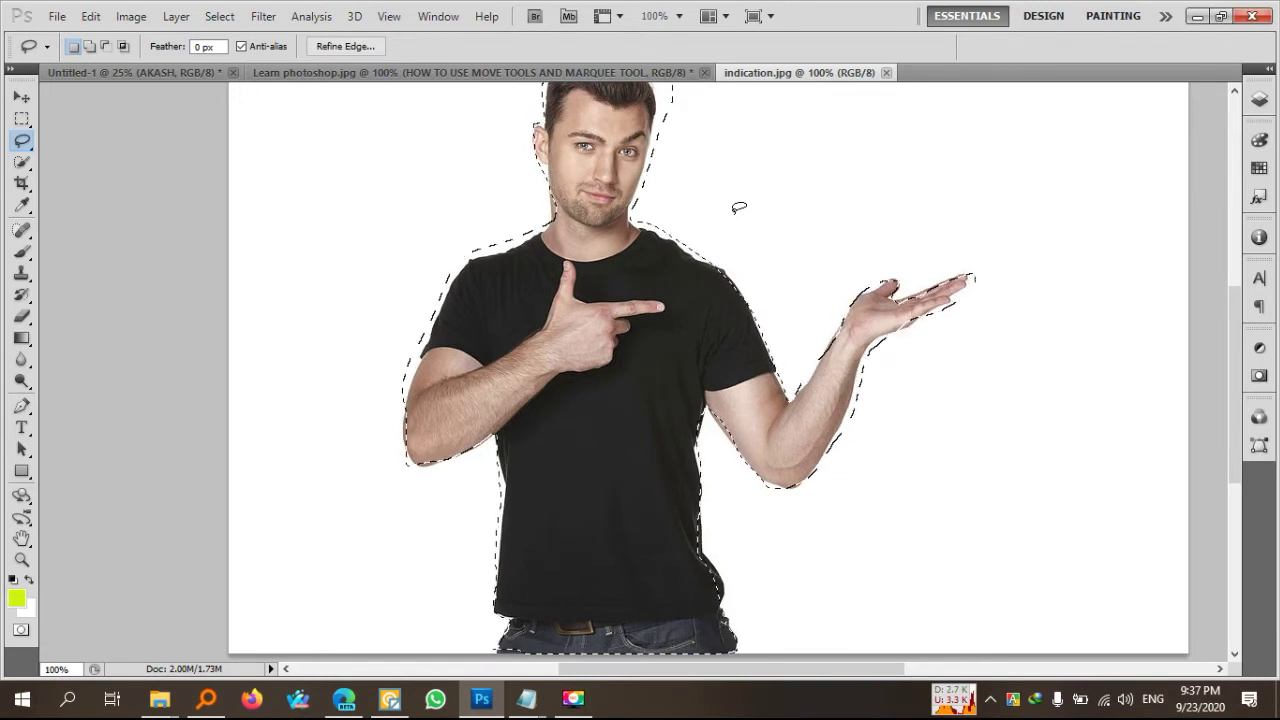
{"action": "key", "text": "ctrl+x"}
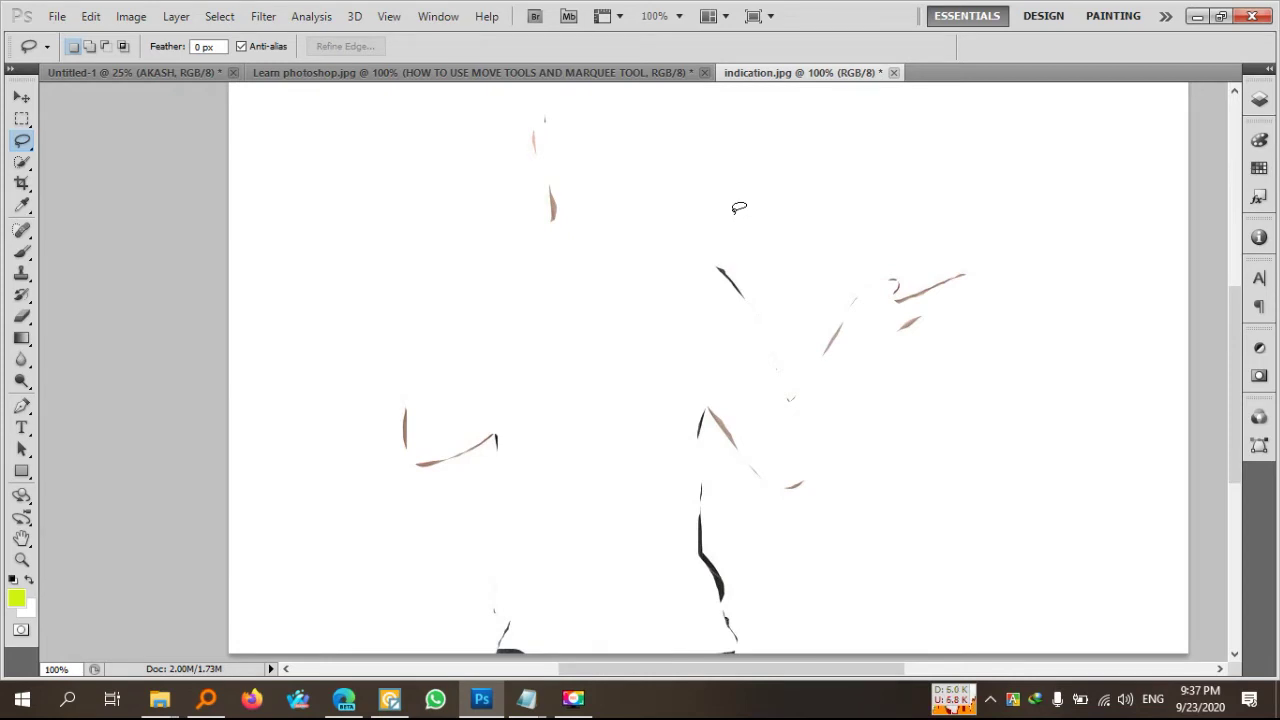
Step: Undo the cut and deselect, restoring the man intact on white
{"action": "key", "text": "ctrl+shift+v"}
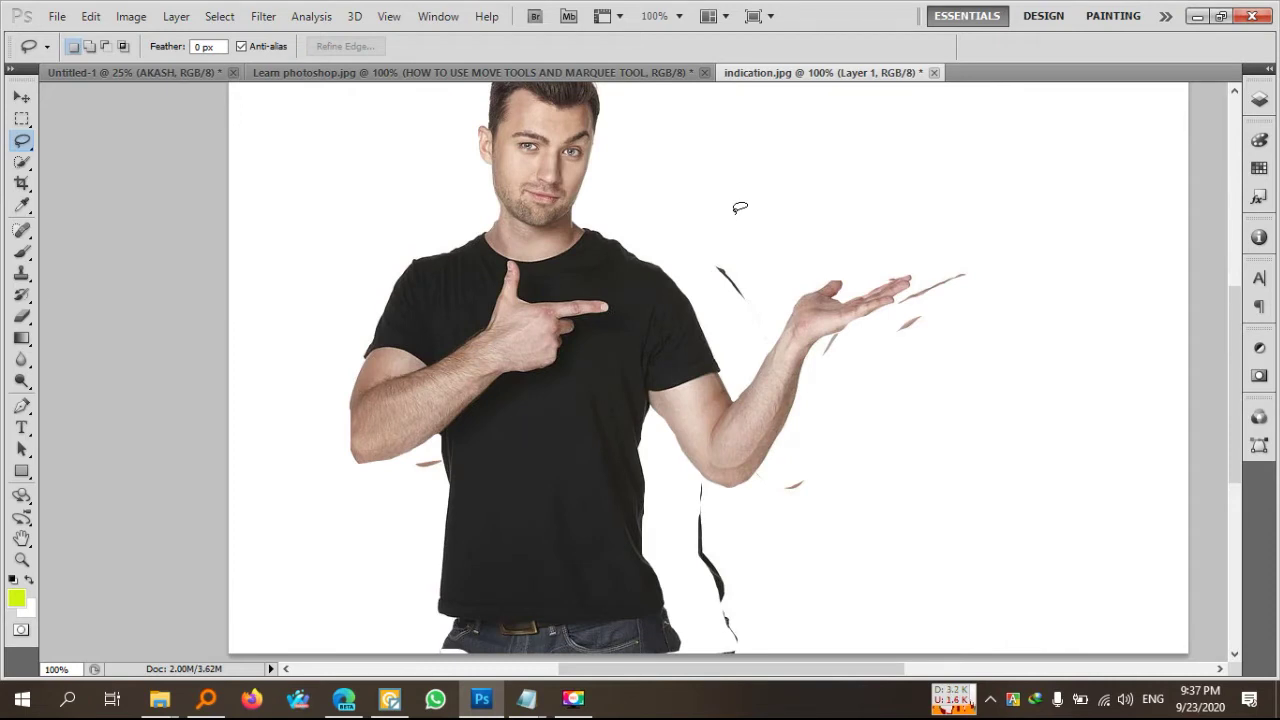
{"action": "left_click", "coordinate": [1259, 100]}
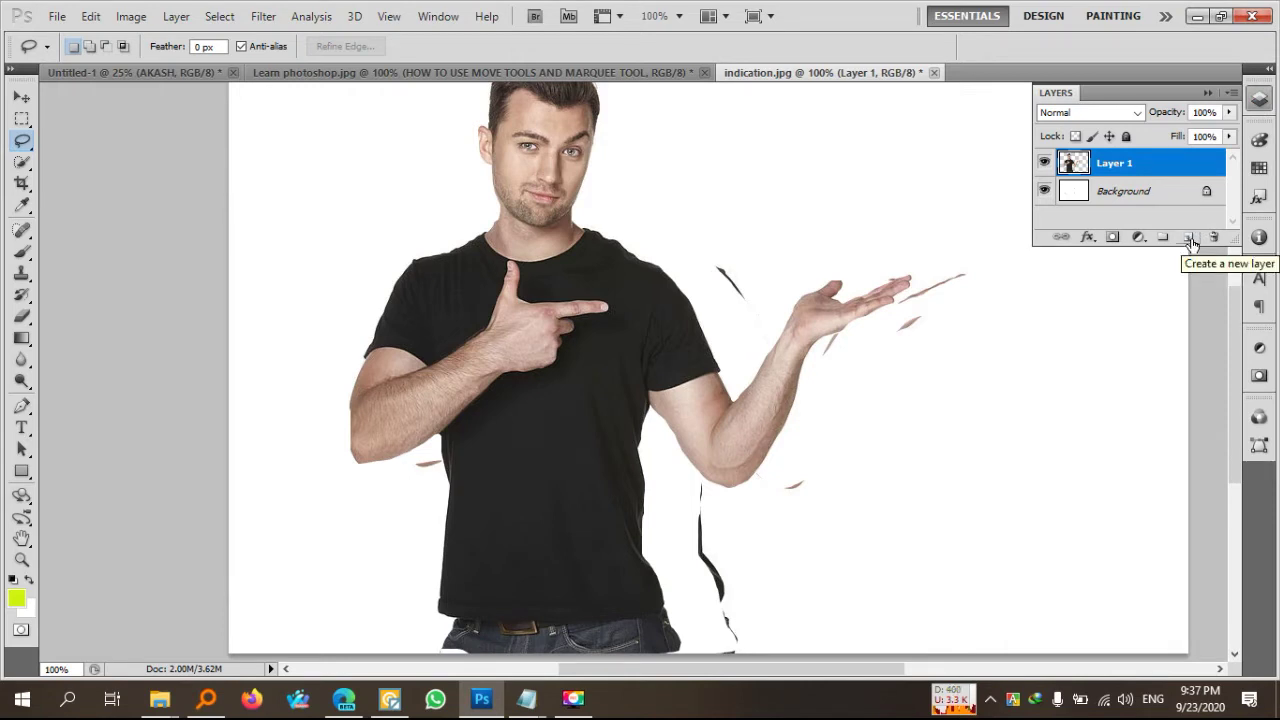
{"action": "left_click", "coordinate": [1205, 88]}
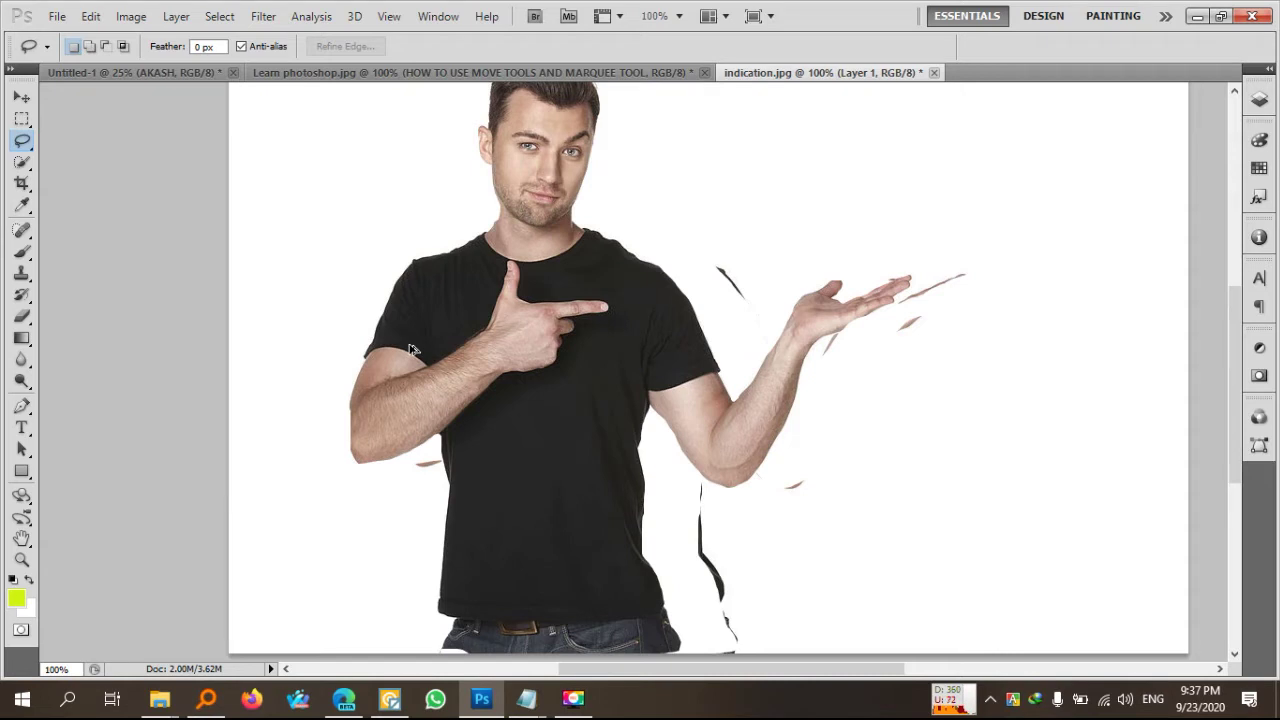
{"action": "key", "text": "ctrl+alt+z"}
{"action": "key", "text": "ctrl+alt+z"}
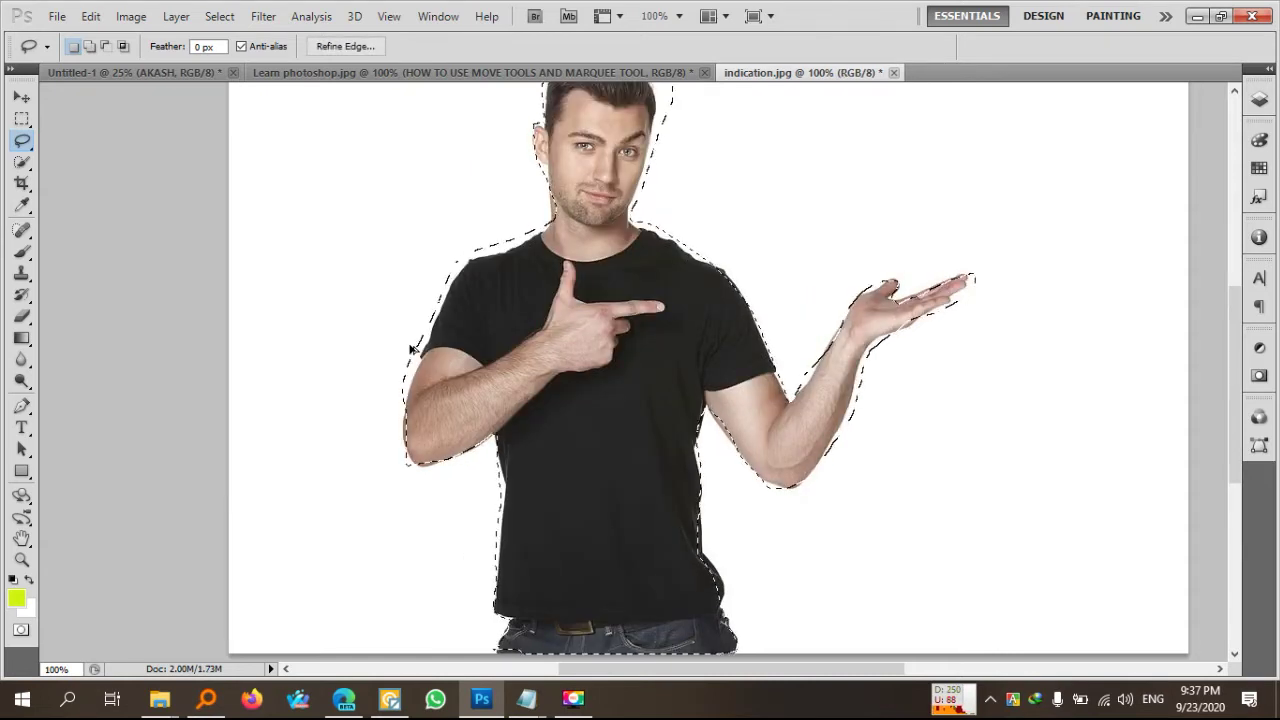
{"action": "key", "text": "ctrl+d"}
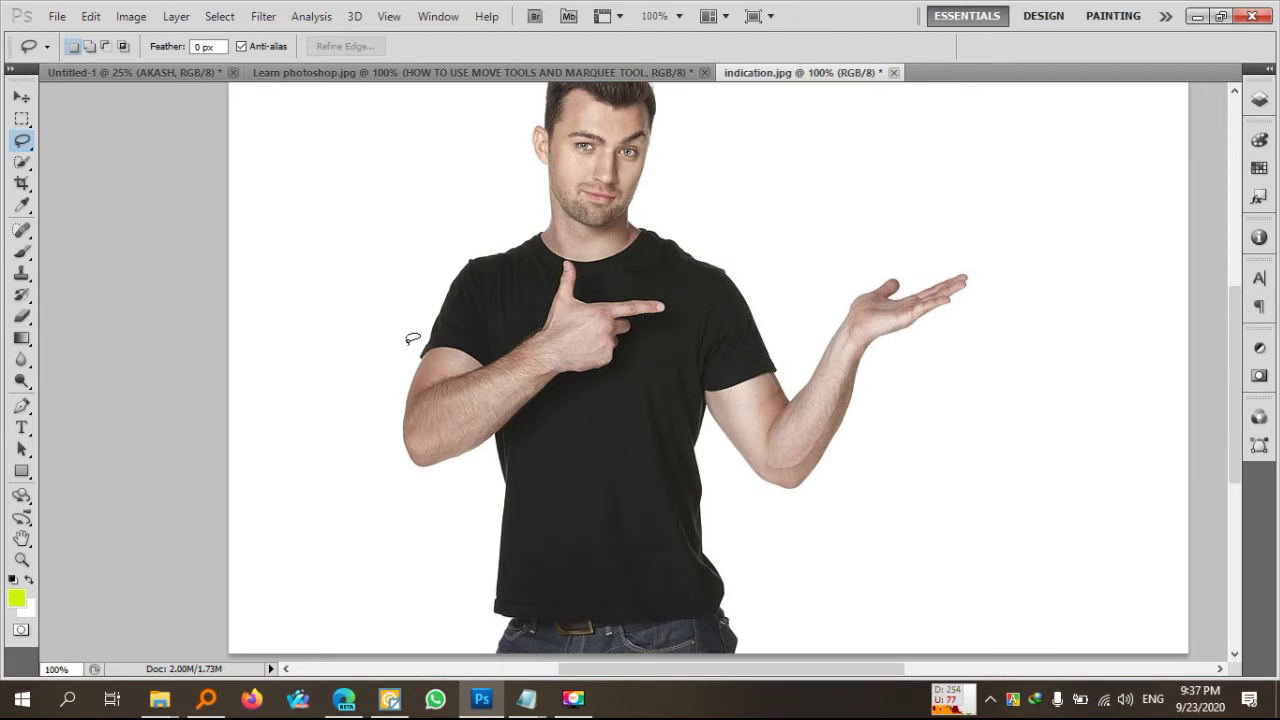
{"action": "scroll", "coordinate": [600, 388], "scroll_direction": "up", "scroll_amount": 2}
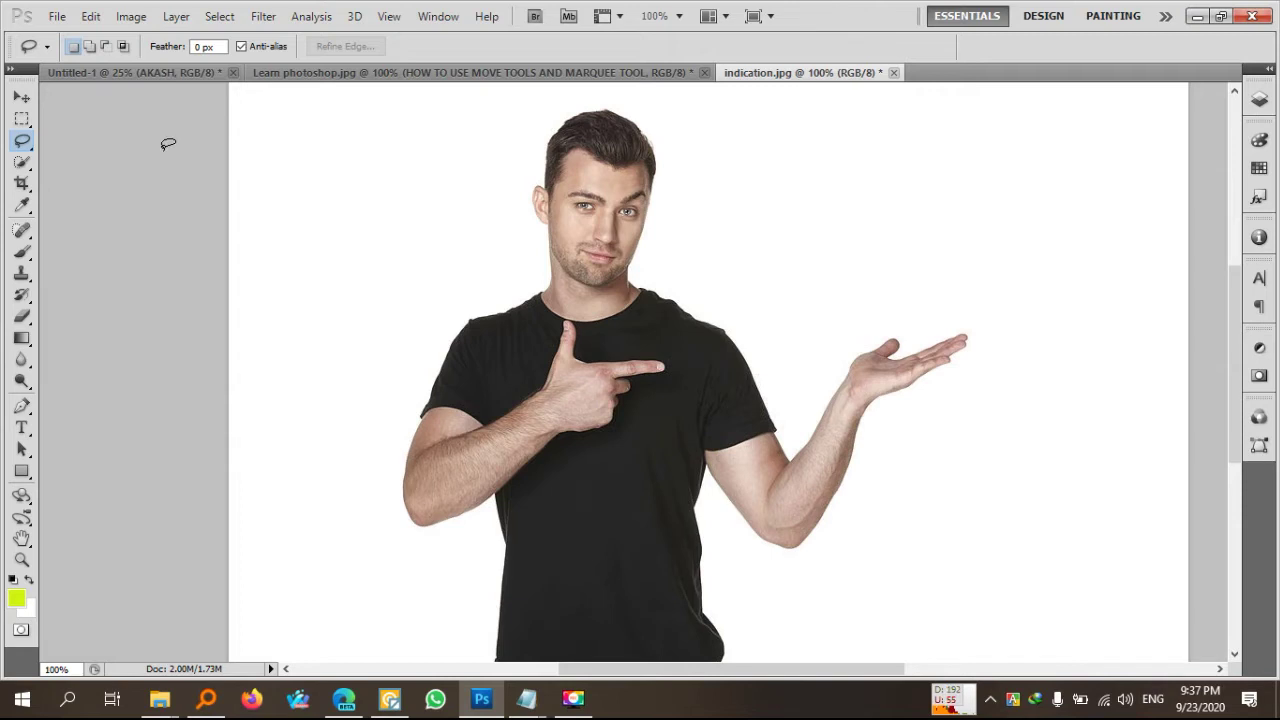
{"action": "right_click", "coordinate": [24, 143]}
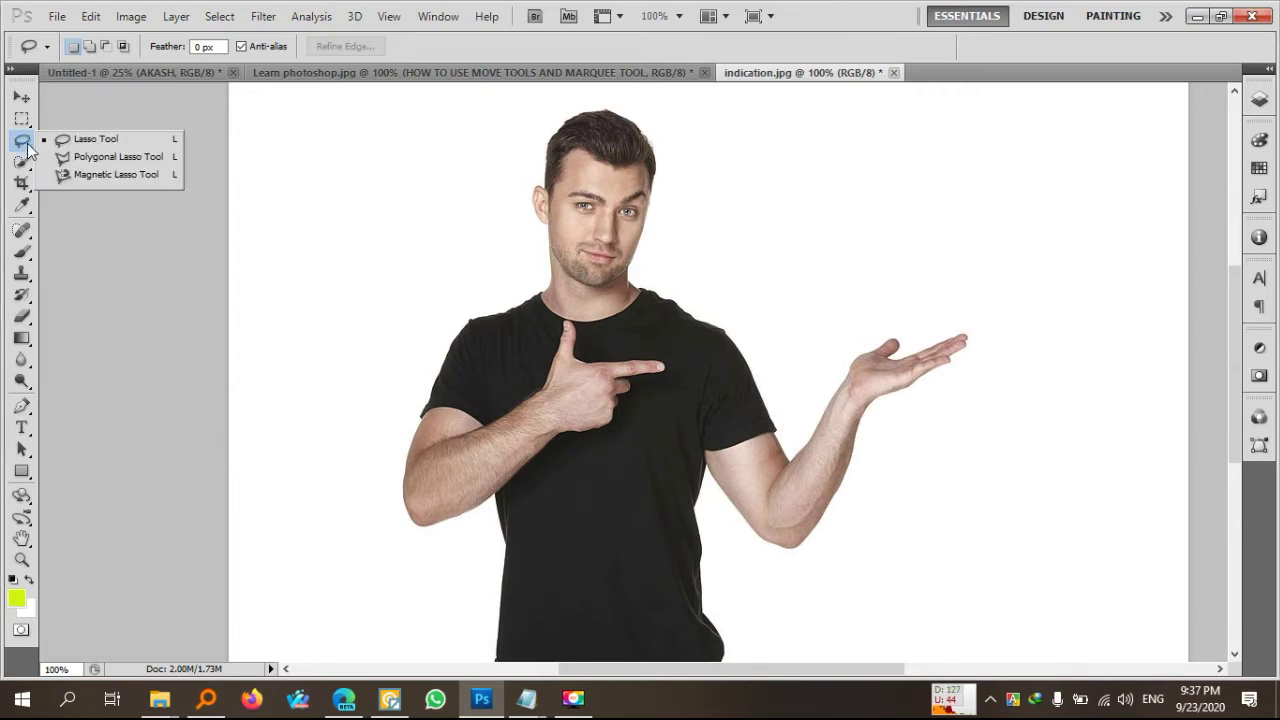
{"action": "left_click", "coordinate": [95, 157]}
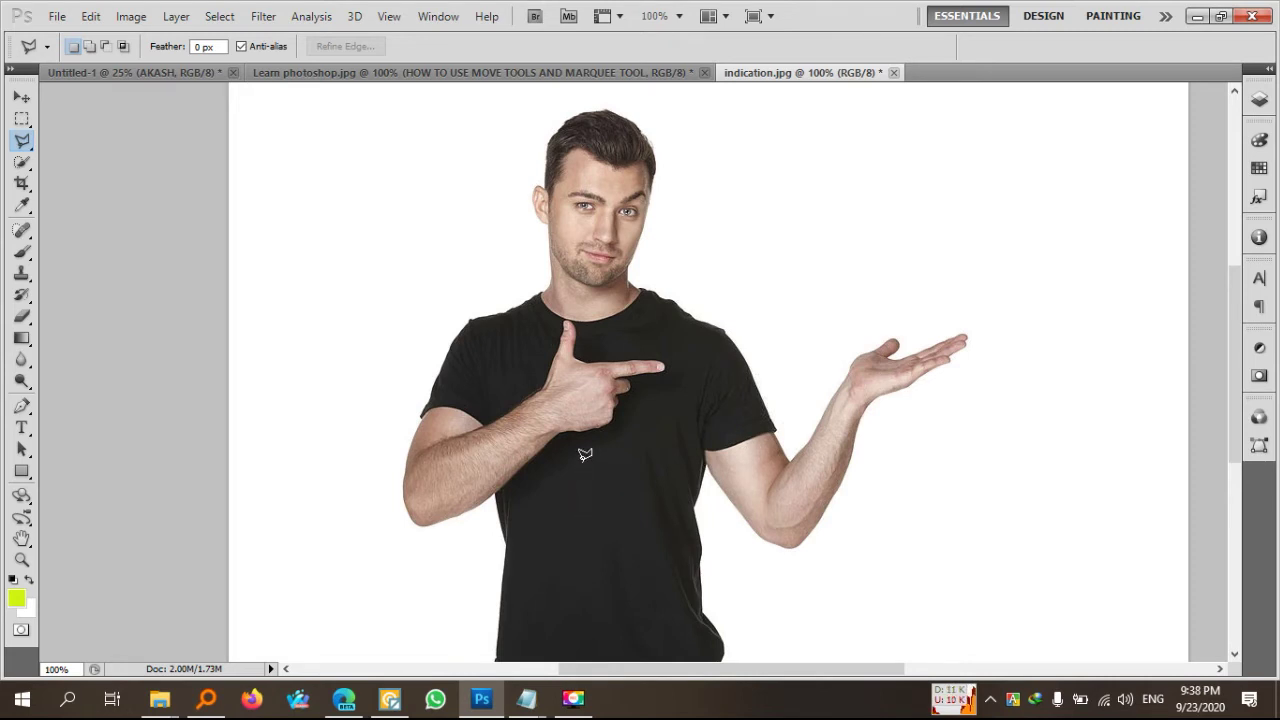
{"action": "scroll", "coordinate": [585, 455], "scroll_direction": "down", "scroll_amount": 1}
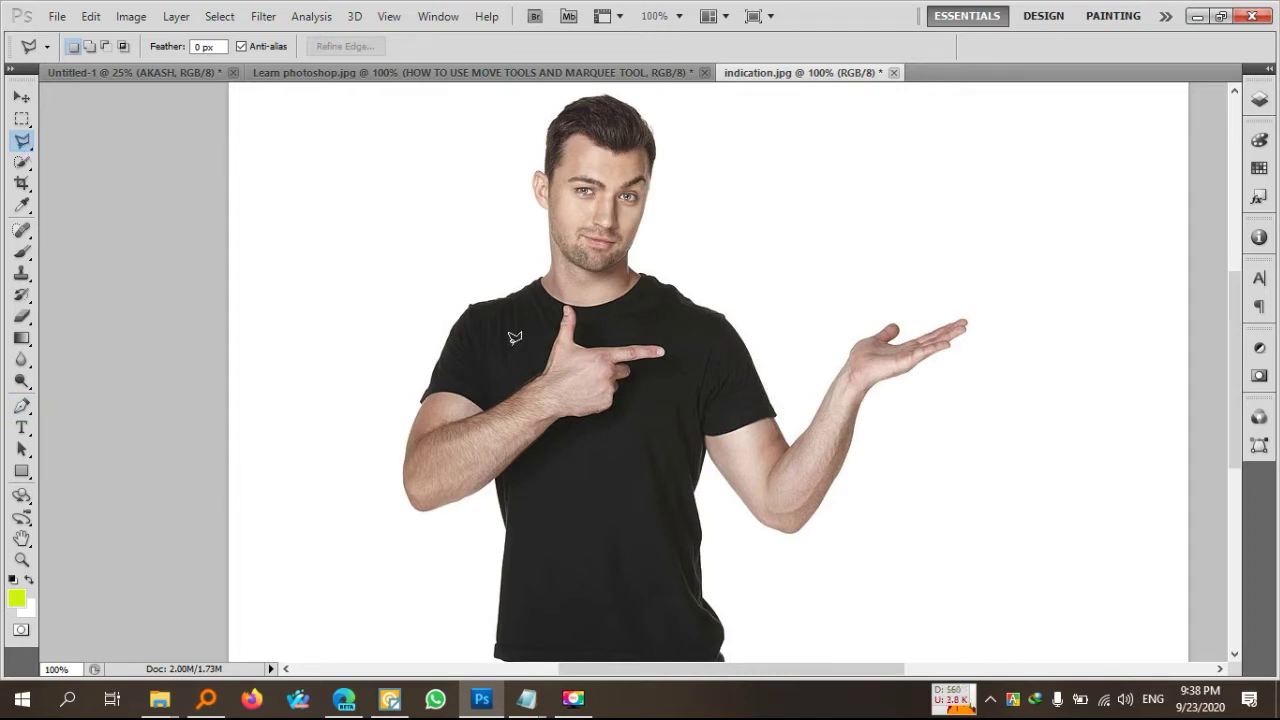
Step: Zoom to 300% and start a Polygonal Lasso outline at the shirt's lower edge
{"action": "key", "text": "ctrl+plus"}
{"action": "key", "text": "ctrl+plus"}
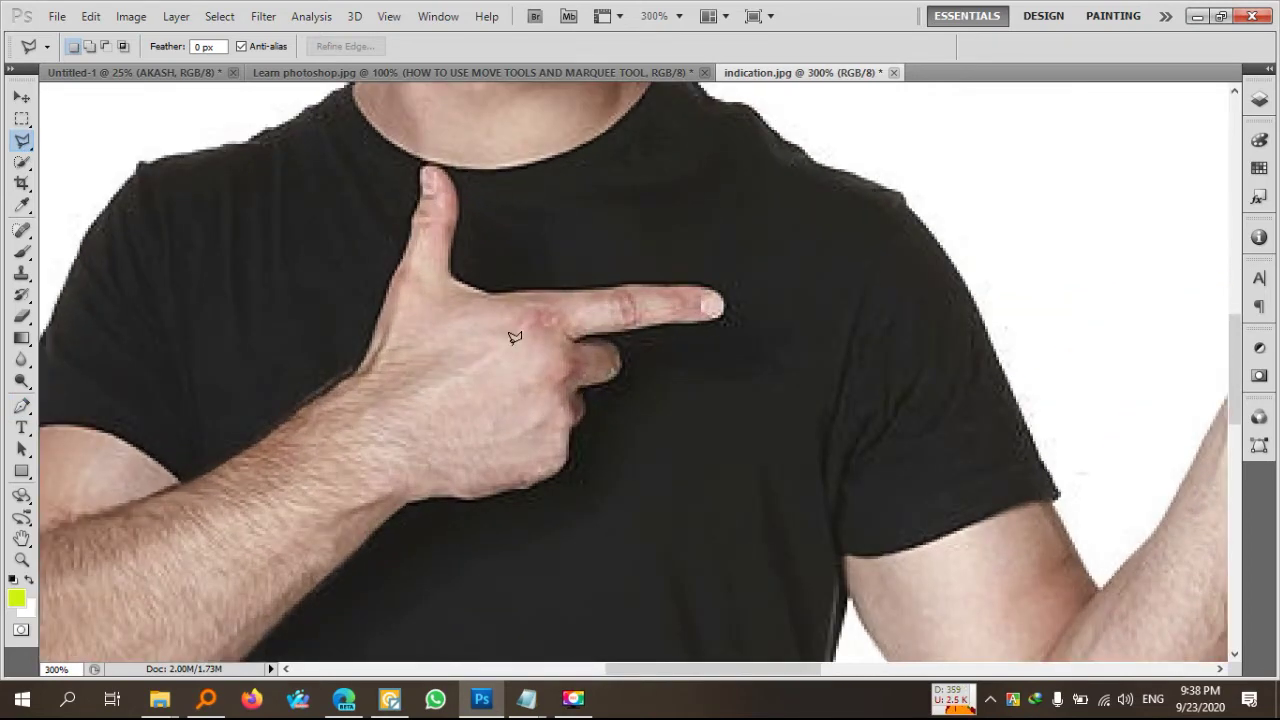
{"action": "scroll", "coordinate": [487, 374], "scroll_direction": "down", "scroll_amount": 2}
{"action": "scroll", "coordinate": [489, 391], "scroll_direction": "down", "scroll_amount": 2}
{"action": "scroll", "coordinate": [489, 391], "scroll_direction": "down", "scroll_amount": 1}
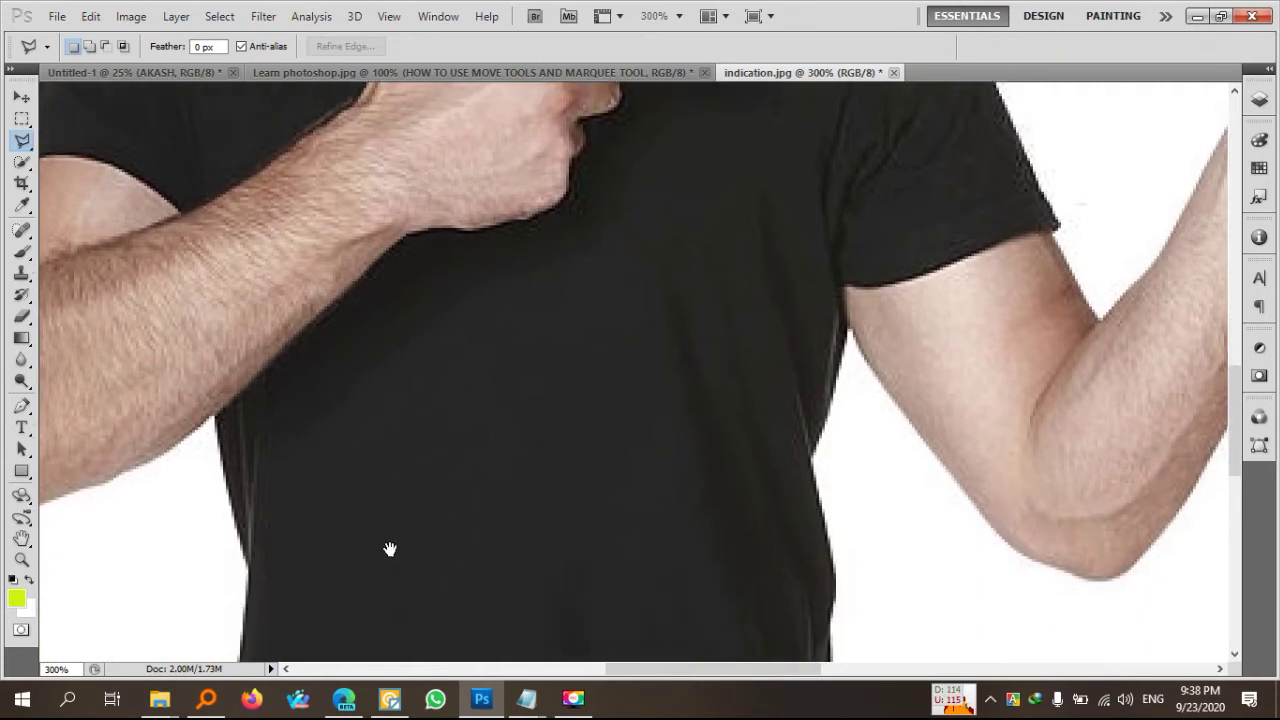
{"action": "left_click_drag", "start_coordinate": [531, 408], "coordinate": [820, 137]}
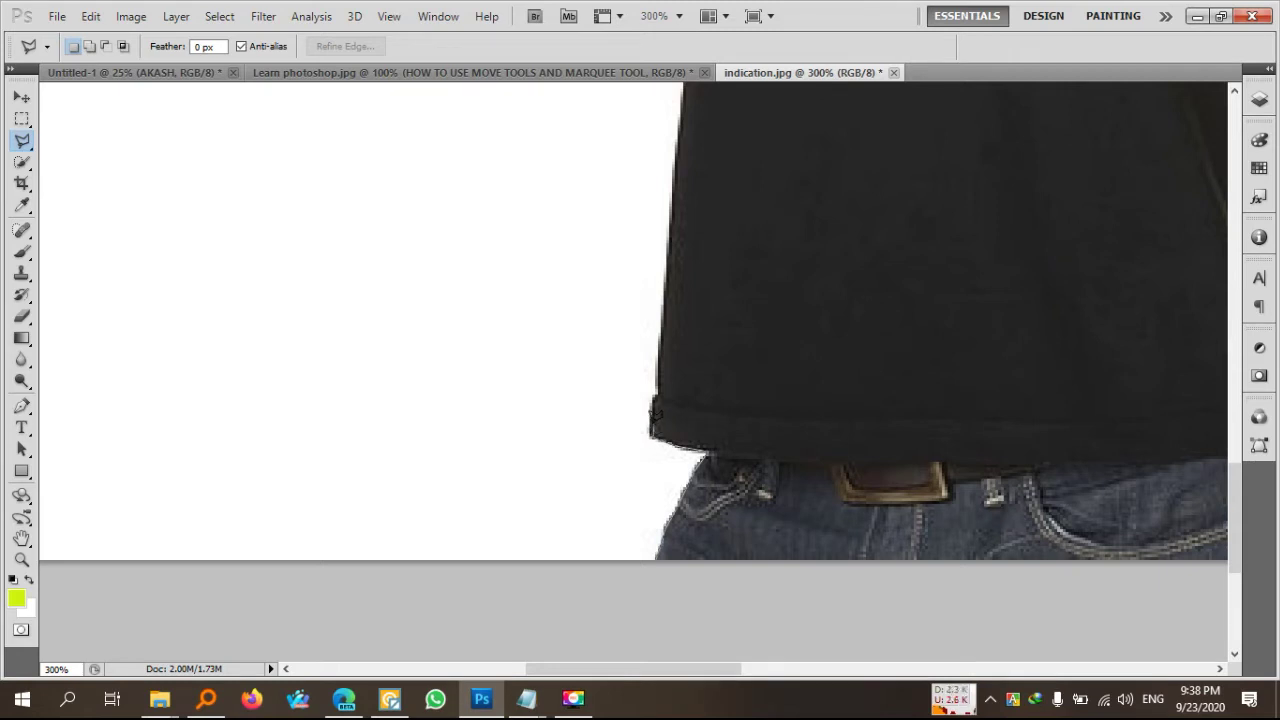
{"action": "left_click", "coordinate": [654, 394]}
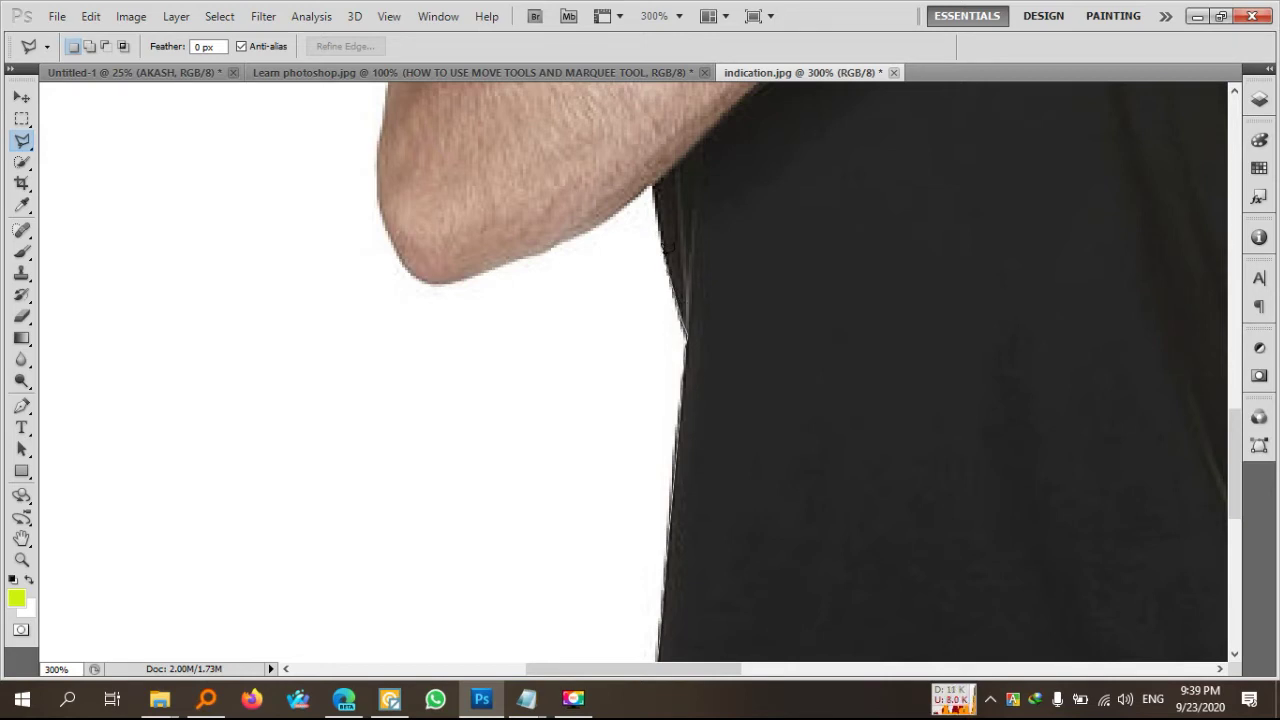
Step: Add outline points up the man's arm, forearm and sleeve edge
{"action": "left_click", "coordinate": [648, 187]}
{"action": "left_click", "coordinate": [532, 254]}
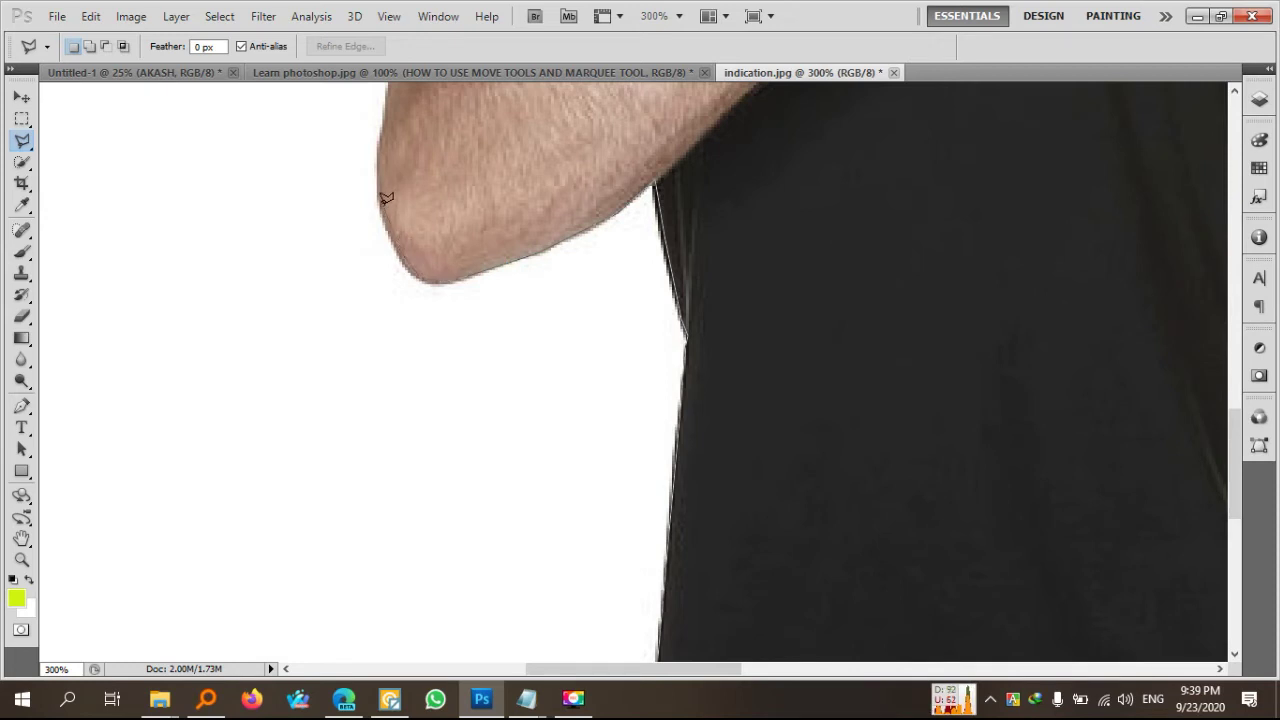
{"action": "scroll", "coordinate": [383, 210], "scroll_direction": "up", "scroll_amount": 5}
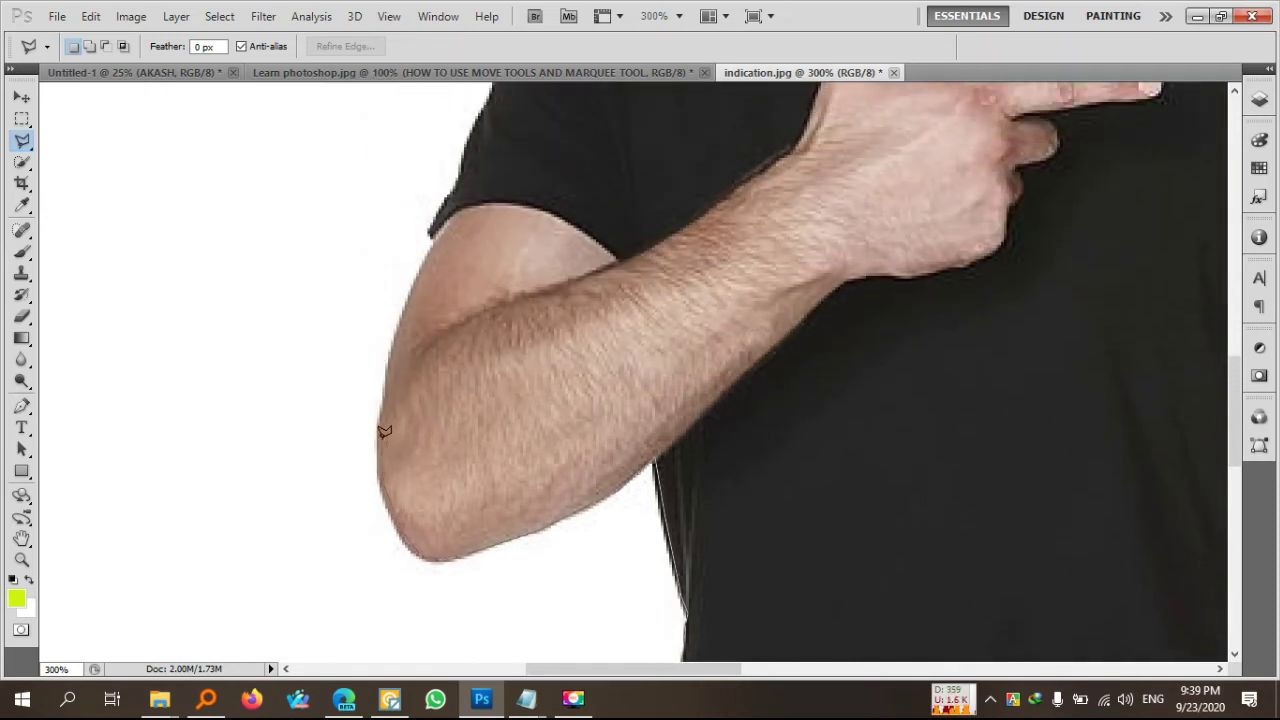
{"action": "left_click", "coordinate": [388, 360]}
{"action": "left_click", "coordinate": [405, 304]}
{"action": "left_click", "coordinate": [470, 120]}
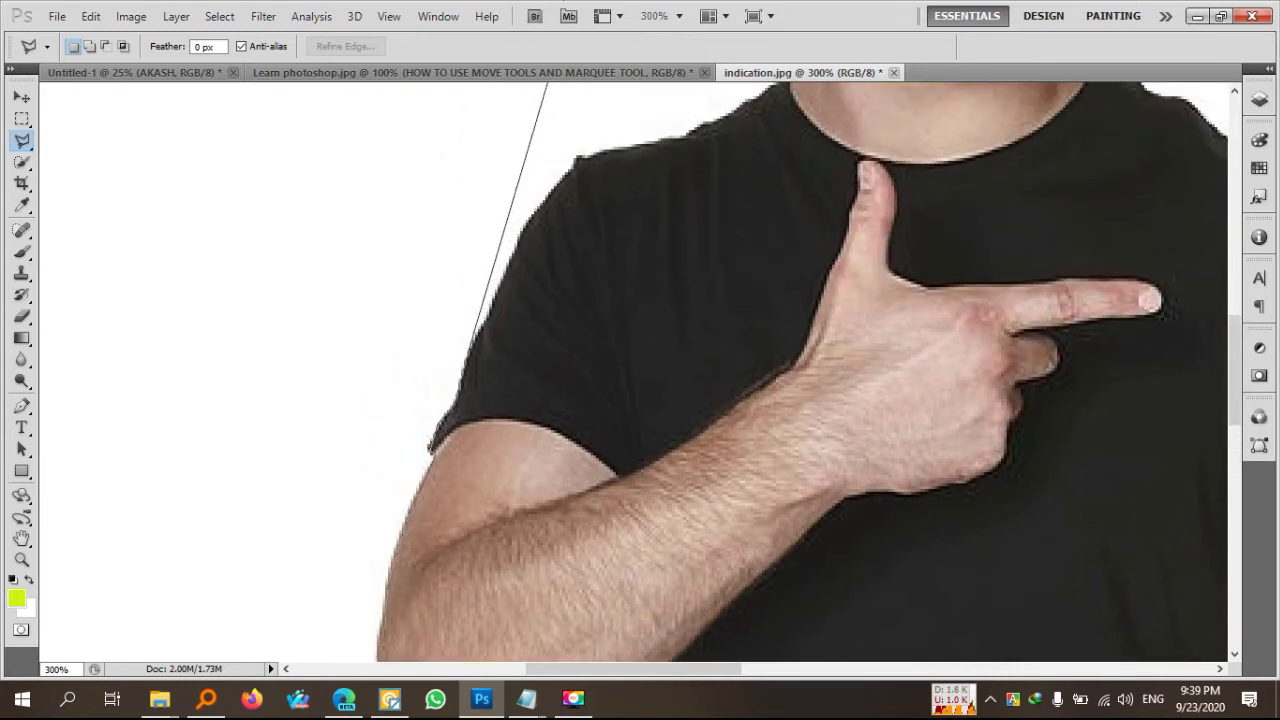
{"action": "left_click", "coordinate": [490, 358]}
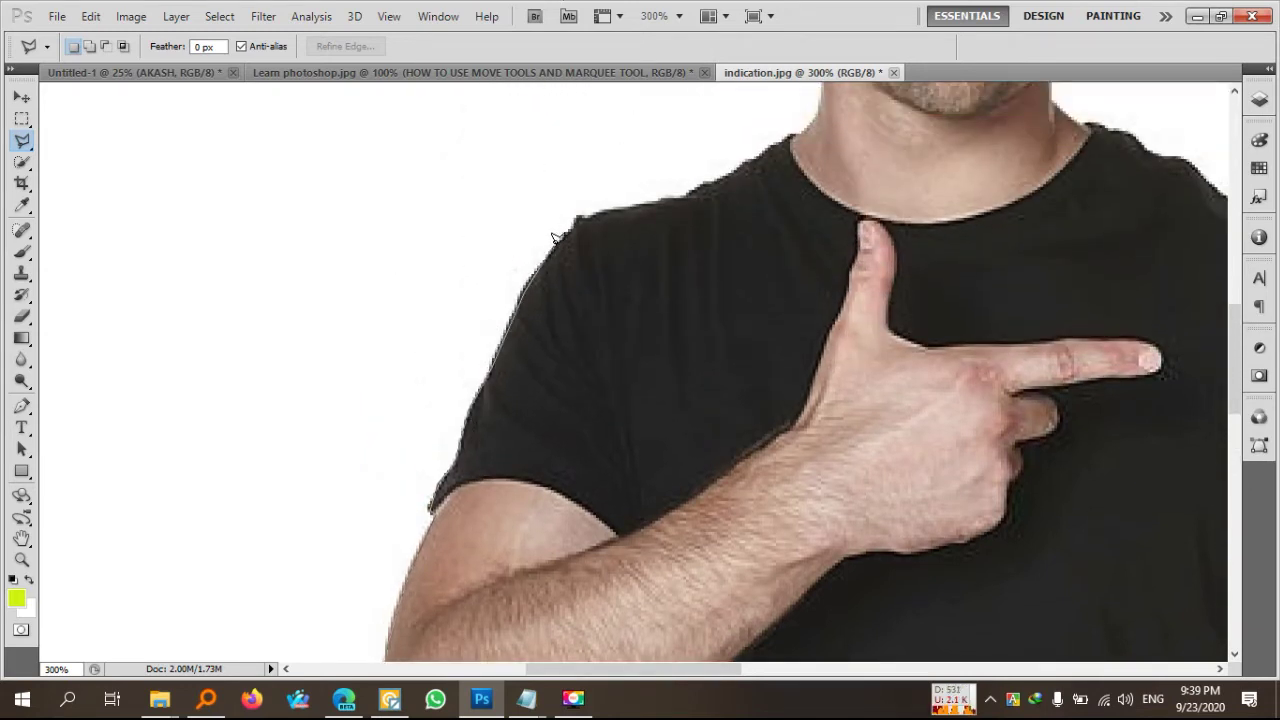
Step: Continue the outline over shoulder, collar, neck and ear toward the head
{"action": "left_click", "coordinate": [576, 215]}
{"action": "left_click", "coordinate": [694, 188]}
{"action": "left_click", "coordinate": [790, 142]}
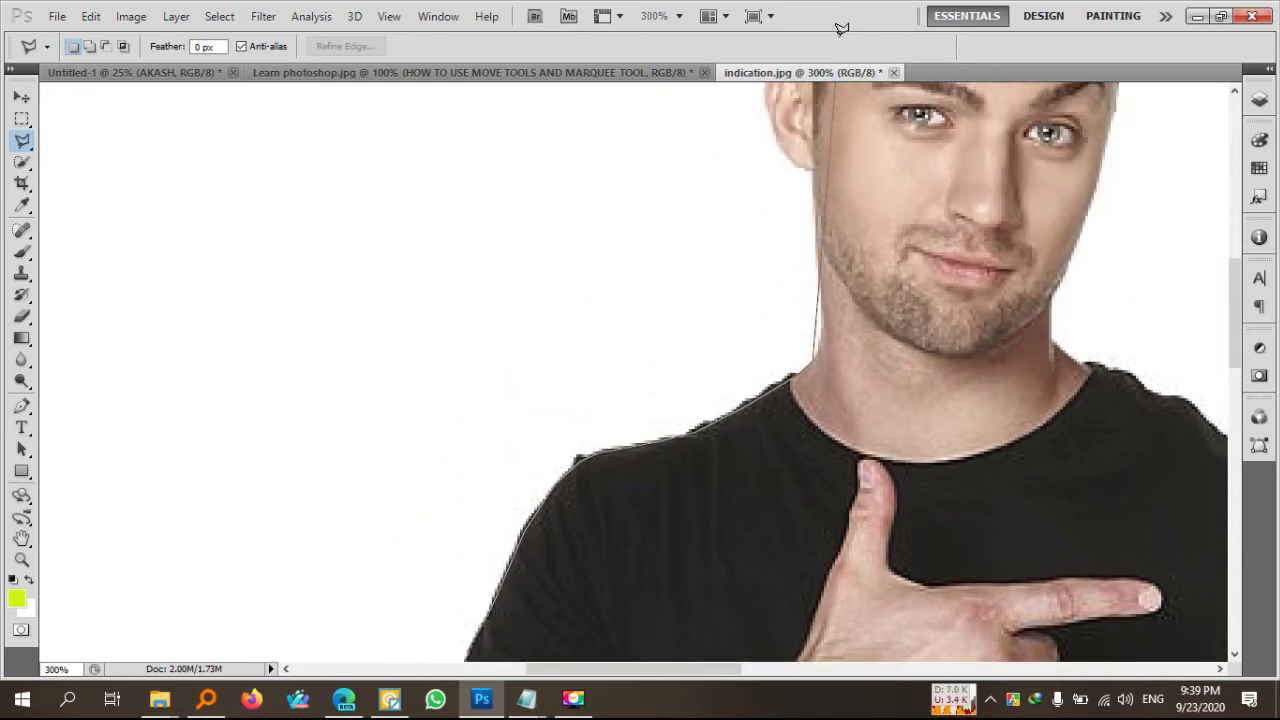
{"action": "left_click", "coordinate": [824, 356]}
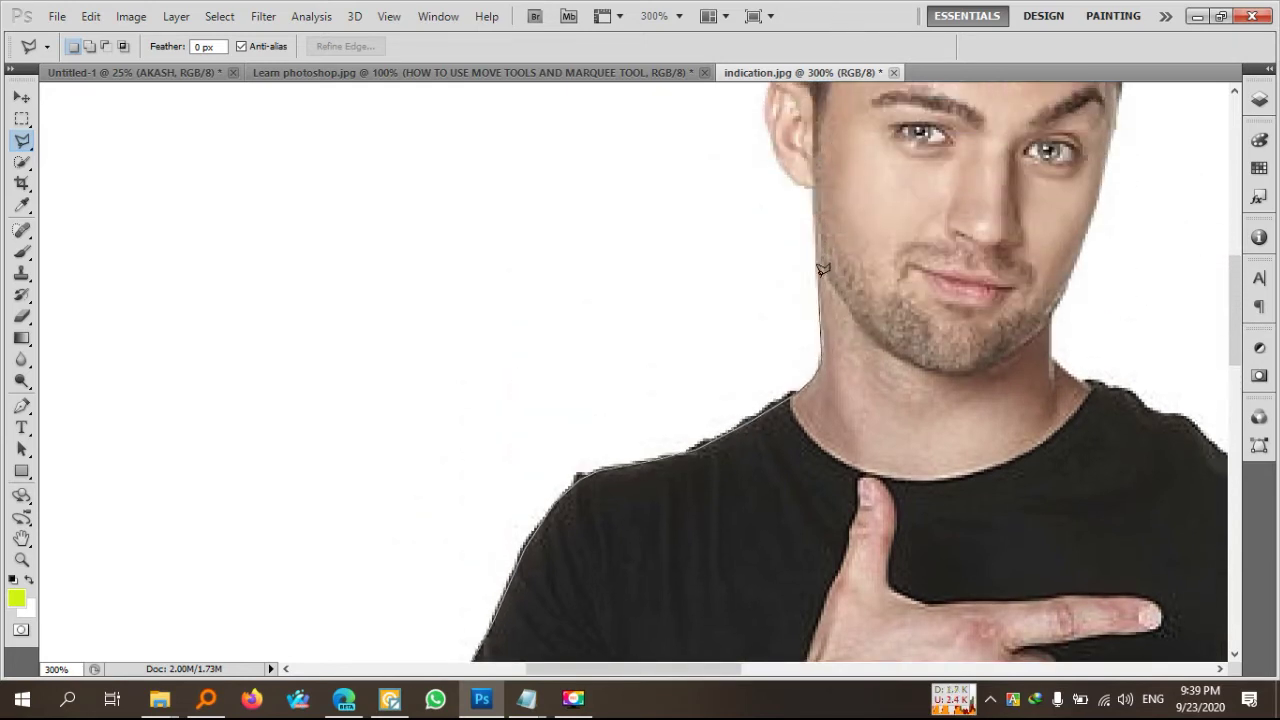
{"action": "left_click", "coordinate": [808, 184]}
{"action": "left_click", "coordinate": [766, 102]}
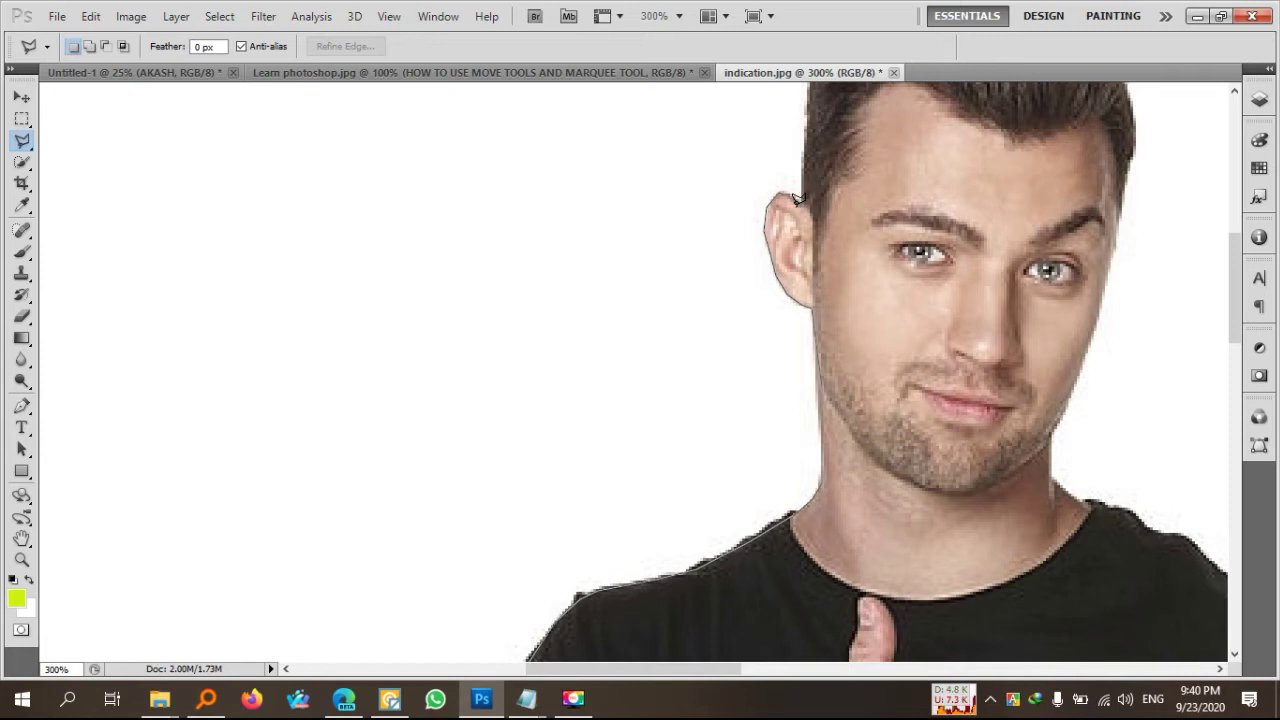
{"action": "mouse_move", "coordinate": [820, 194]}
{"action": "left_mouse_down"}
{"action": "mouse_move", "coordinate": [451, 423]}
{"action": "mouse_move", "coordinate": [411, 430]}
{"action": "left_mouse_up"}
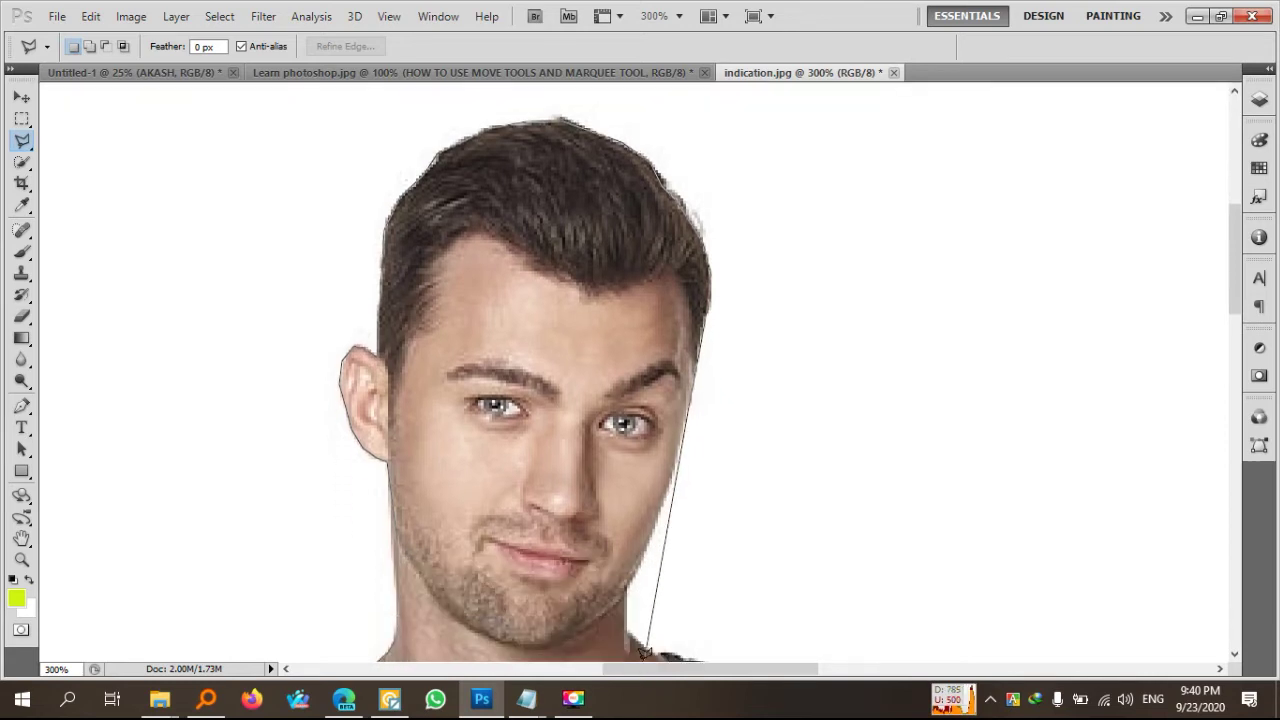
Step: Extend the outline down the jaw and close it at the start point
{"action": "left_click", "coordinate": [676, 472]}
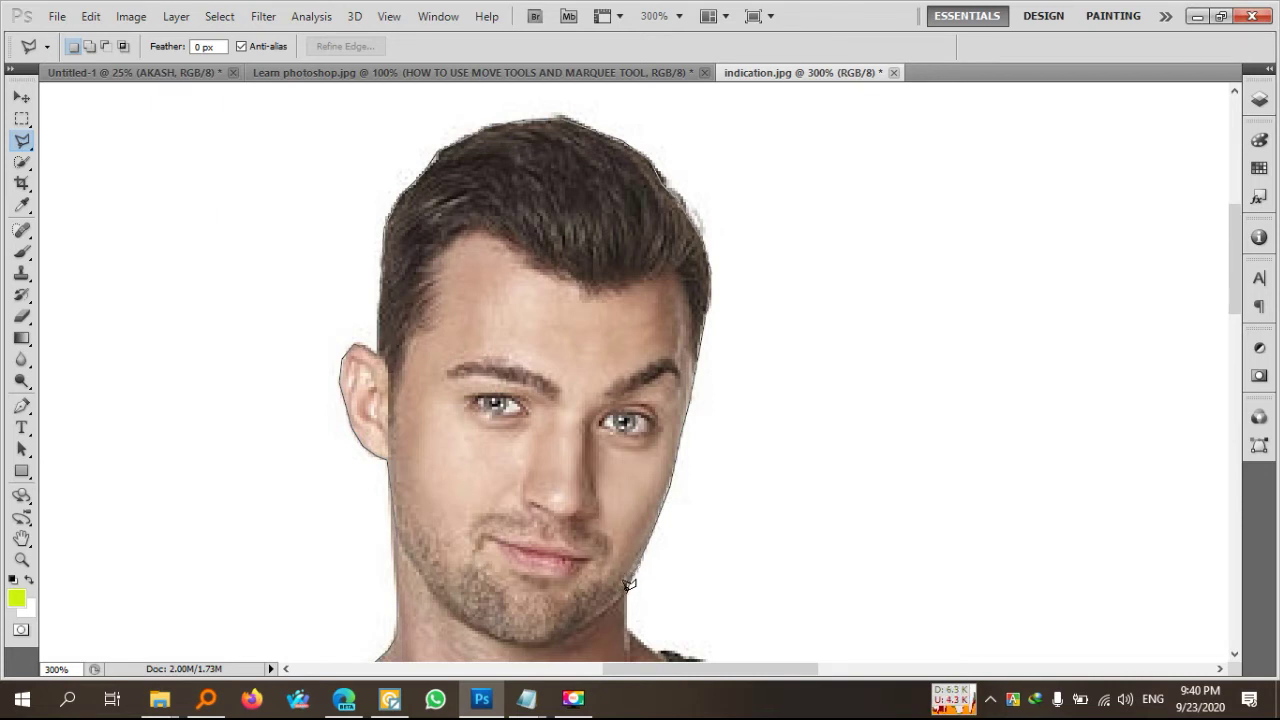
{"action": "scroll", "coordinate": [628, 560], "scroll_direction": "down", "scroll_amount": 3}
{"action": "scroll", "coordinate": [628, 500], "scroll_direction": "down", "scroll_amount": 3}
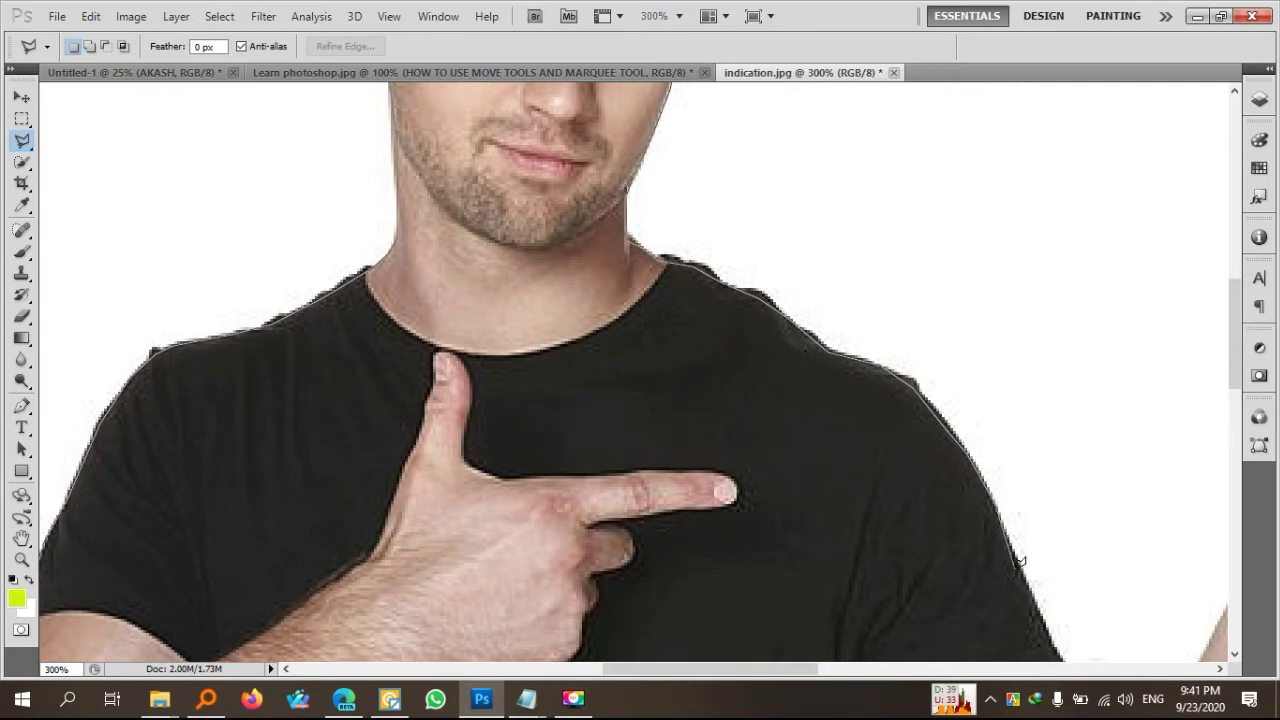
{"action": "scroll", "coordinate": [1048, 614], "scroll_direction": "down", "scroll_amount": 2}
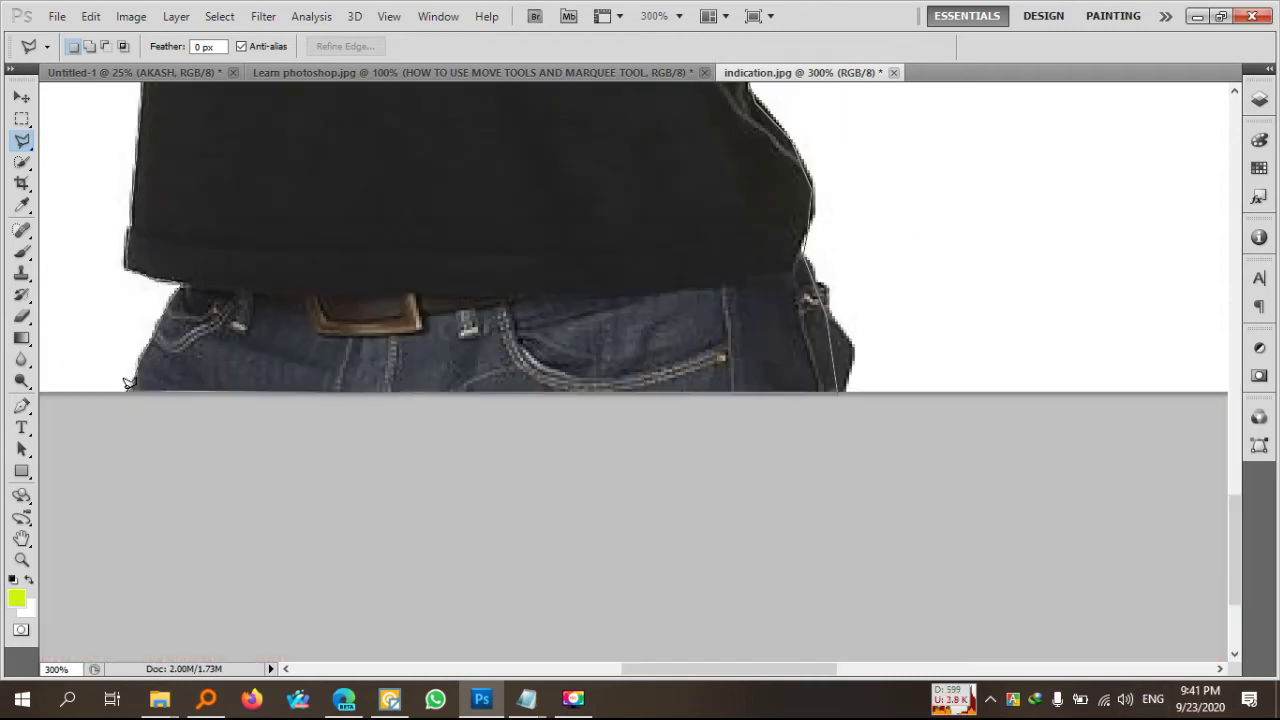
{"action": "scroll", "coordinate": [131, 374], "scroll_direction": "down", "scroll_amount": 5}
{"action": "left_click", "coordinate": [135, 385]}
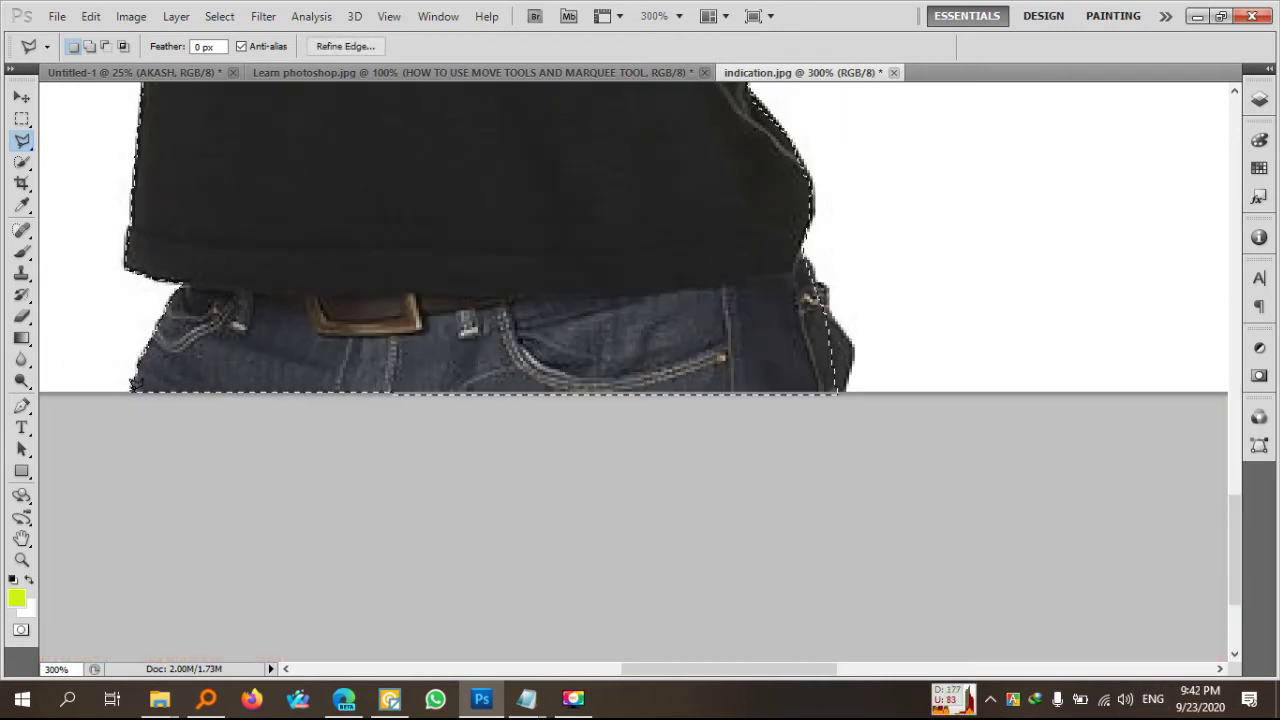
Step: Cut the selected man and paste him onto his own Layer 1
{"action": "key", "text": "ctrl+0"}
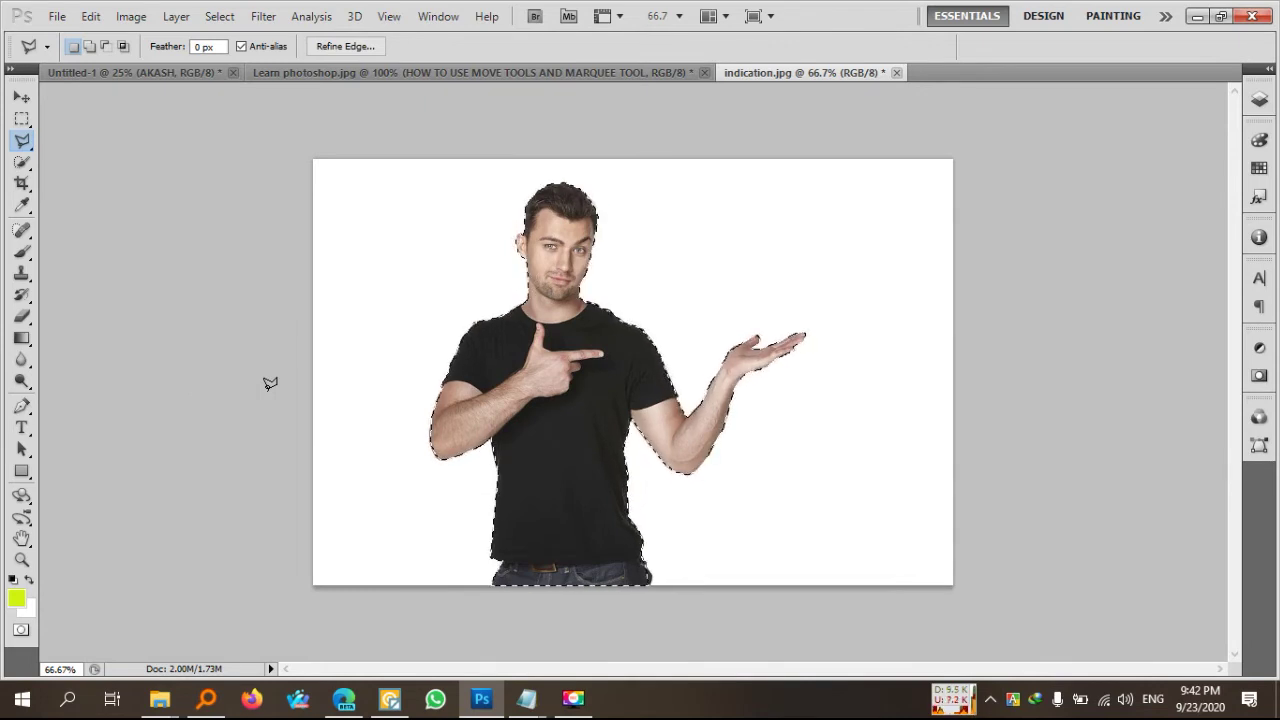
{"action": "key", "text": "ctrl+x"}
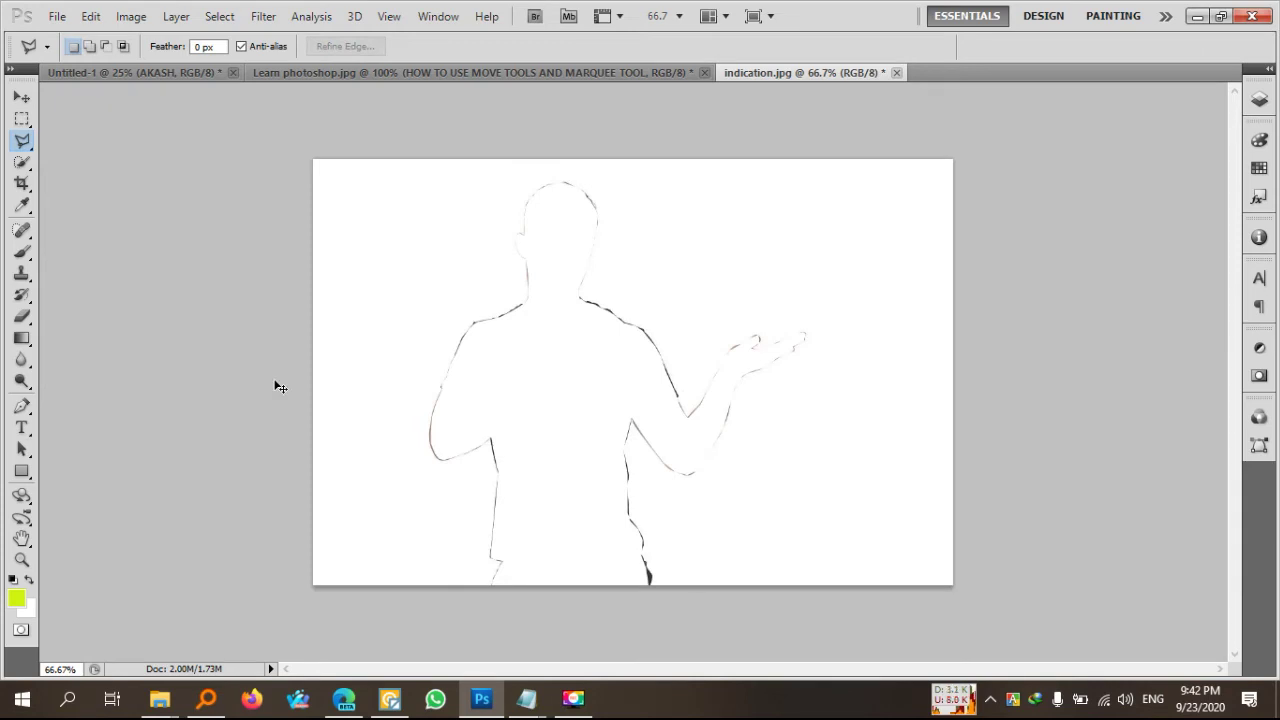
{"action": "key", "text": "ctrl+v"}
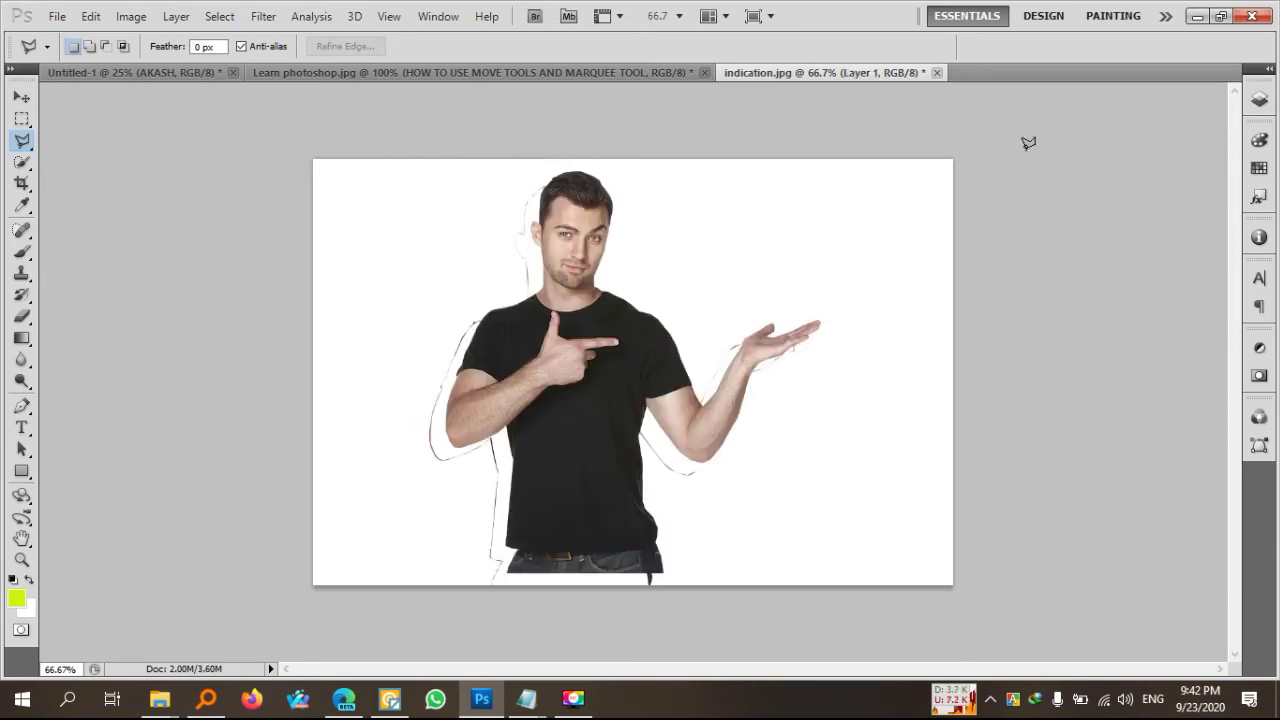
{"action": "left_click", "coordinate": [21, 100]}
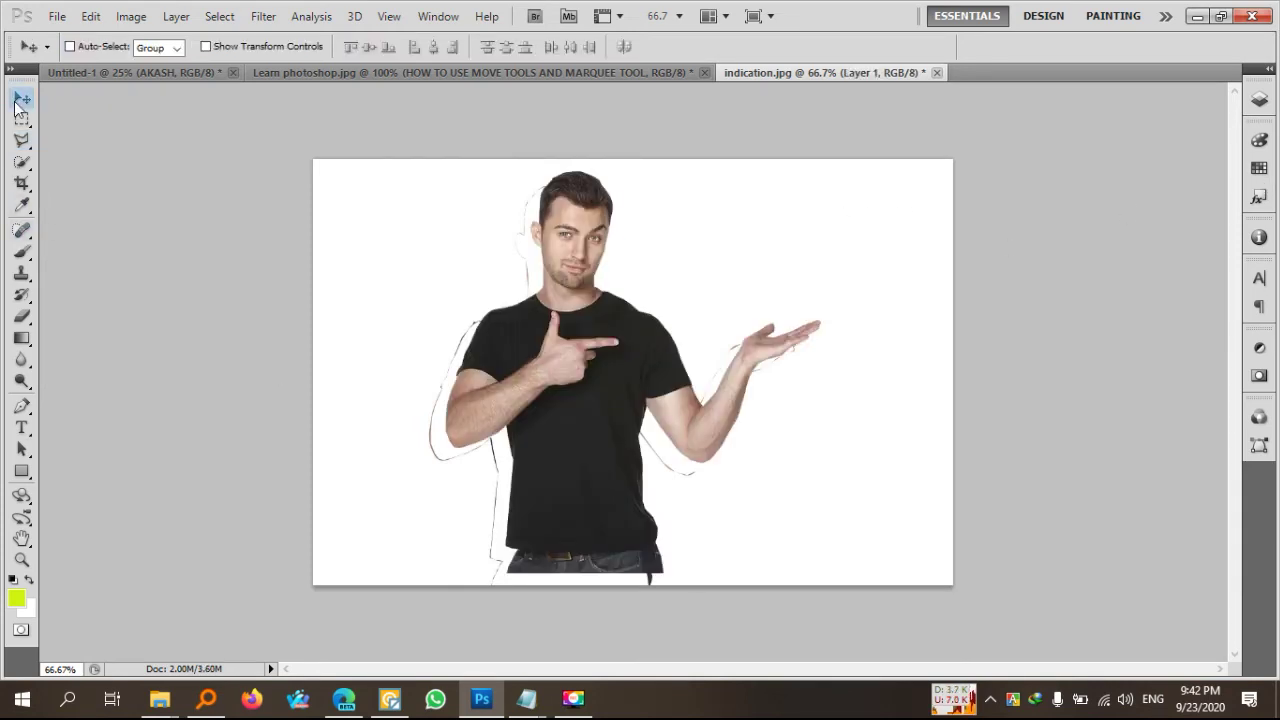
Step: Delete the Background layer and add a new empty Layer 2
{"action": "left_click", "coordinate": [1259, 99]}
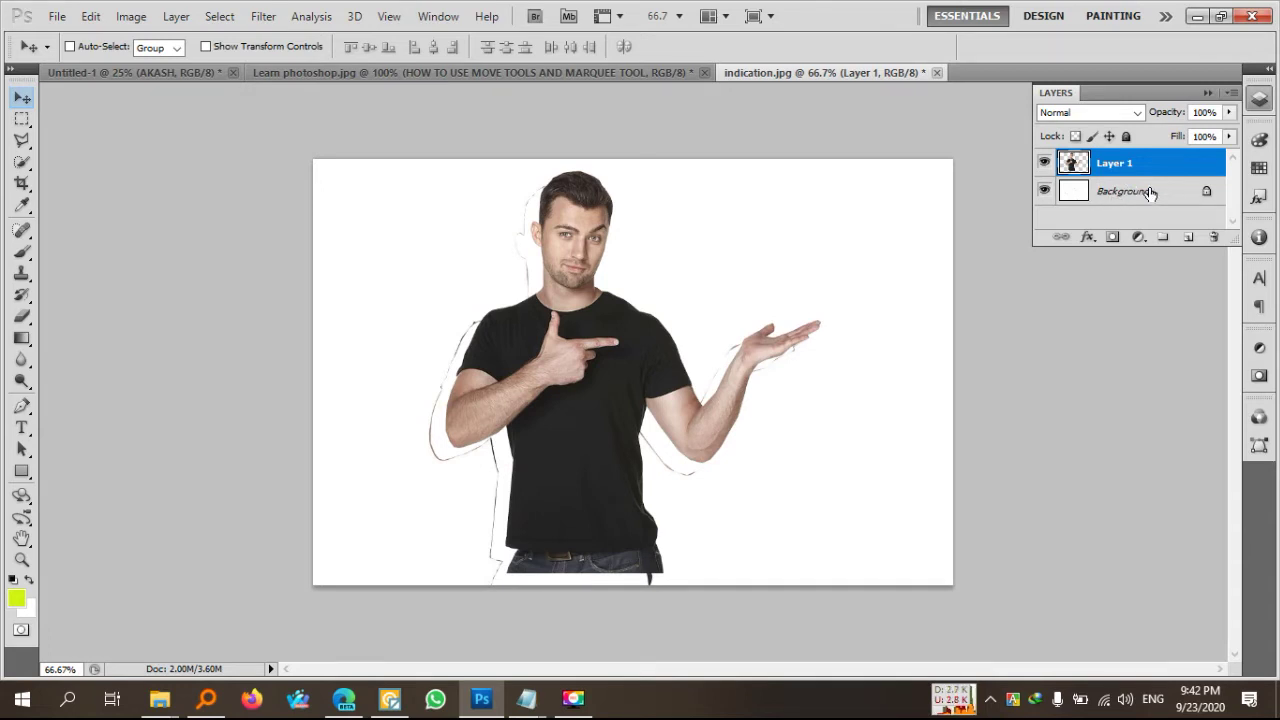
{"action": "left_click", "coordinate": [1150, 192]}
{"action": "left_click", "coordinate": [1212, 237]}
{"action": "left_click", "coordinate": [617, 281]}
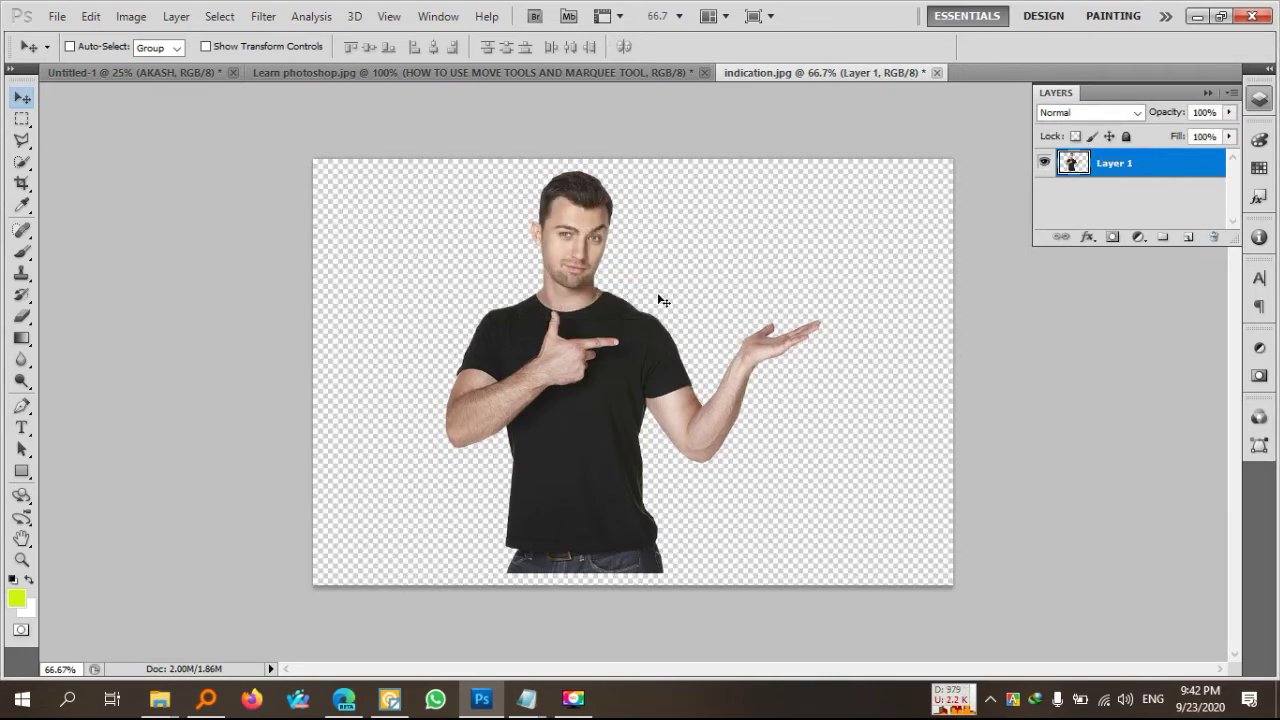
{"action": "left_click", "coordinate": [1188, 237]}
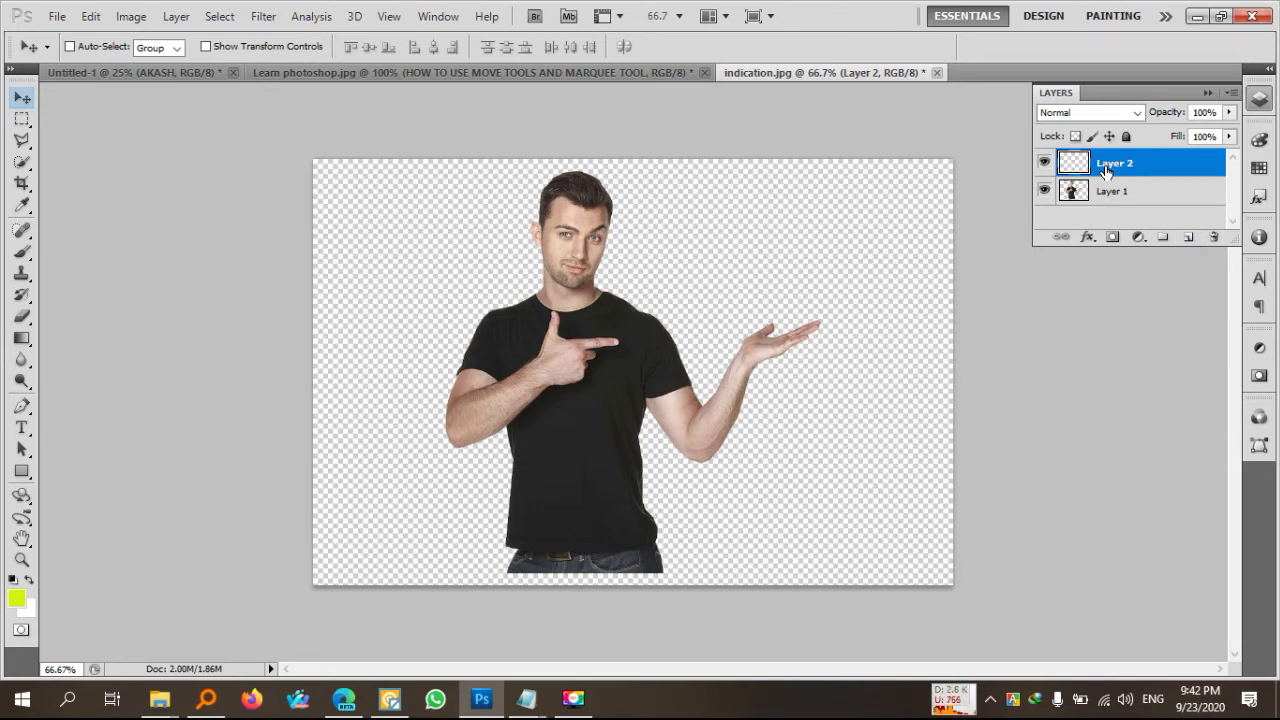
Step: Move Layer 2 below Layer 1 in the layer stack
{"action": "left_click_drag", "start_coordinate": [1103, 170], "coordinate": [1106, 215]}
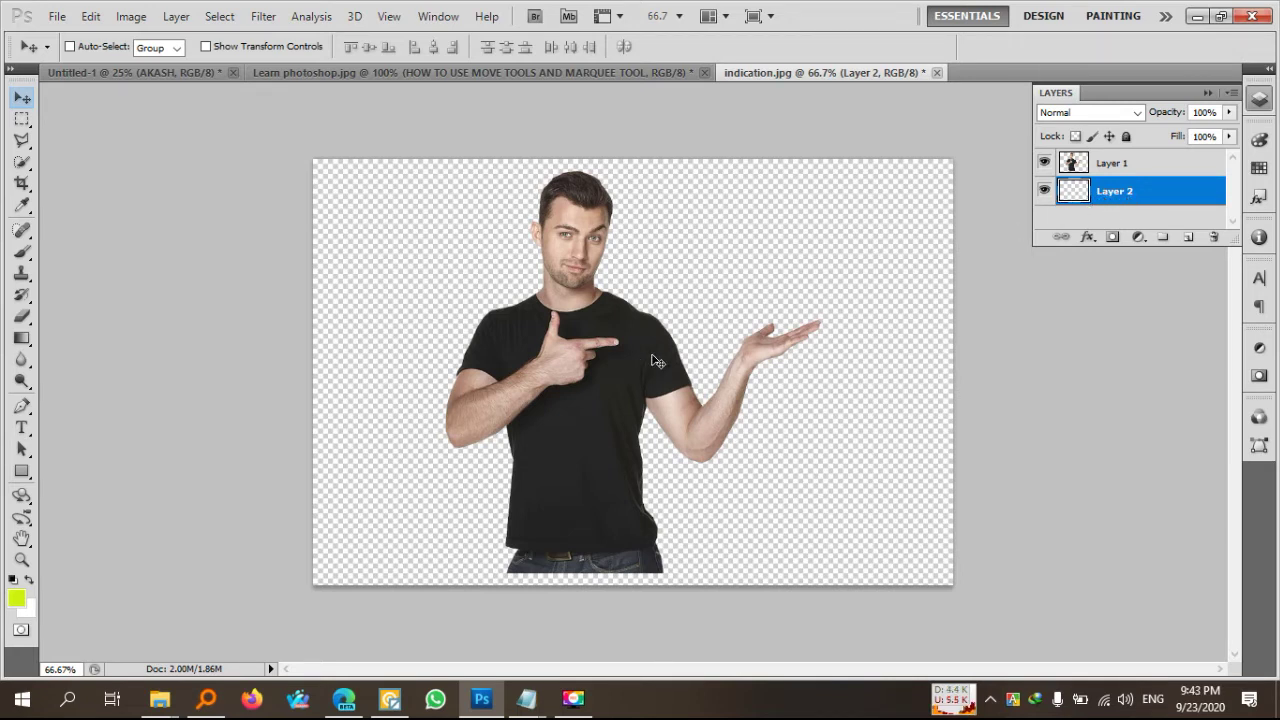
Step: Paint-bucket fill Layer 2 with white foreground colour #ffffff
{"action": "left_click", "coordinate": [21, 339]}
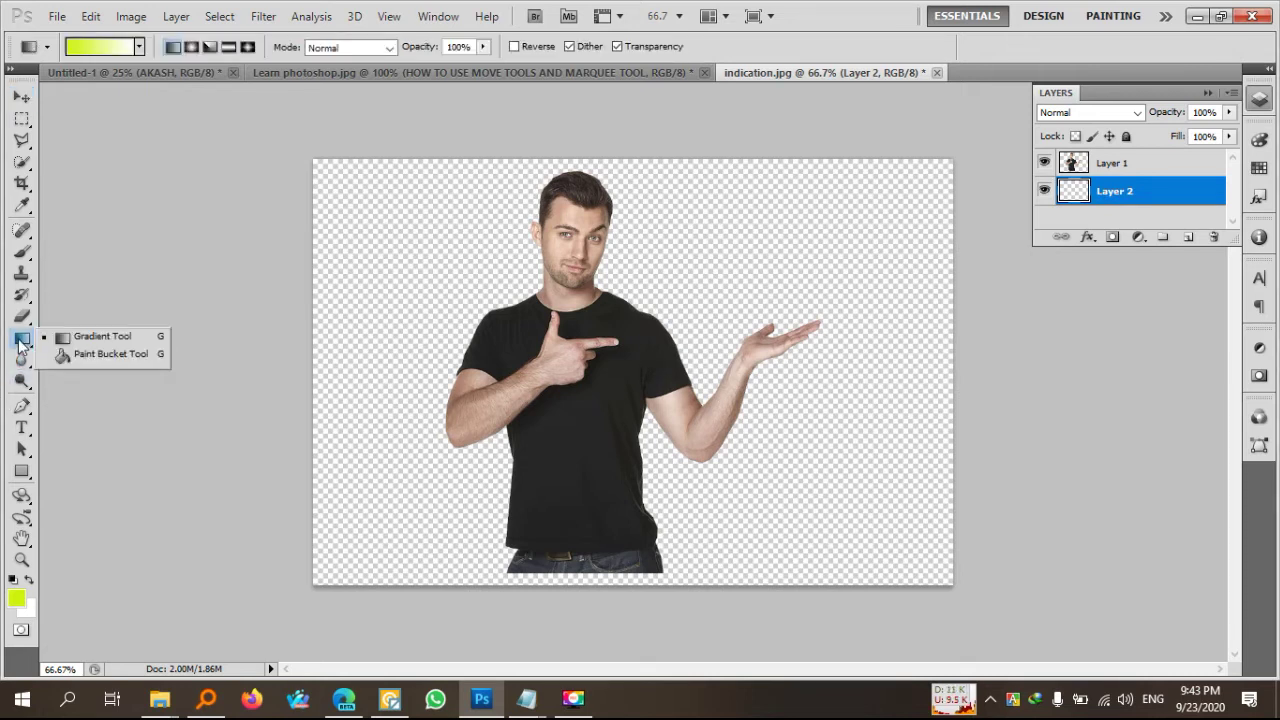
{"action": "left_click", "coordinate": [116, 356]}
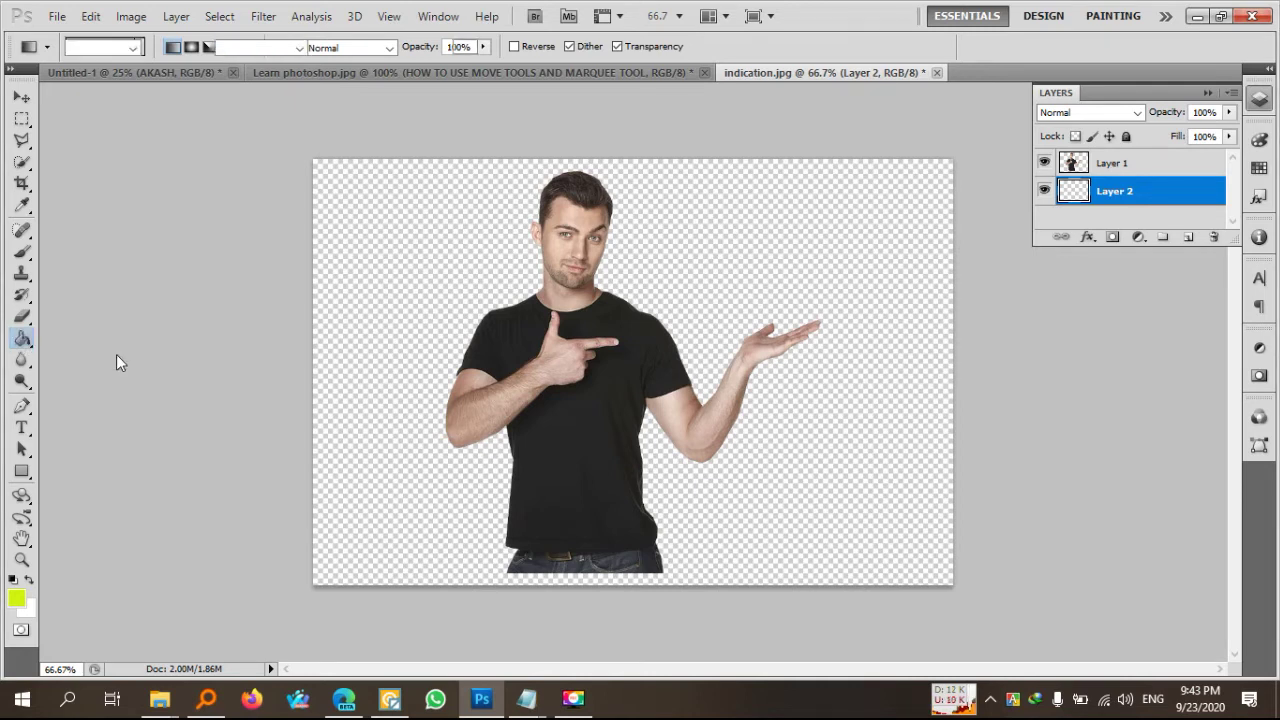
{"action": "left_click", "coordinate": [16, 600]}
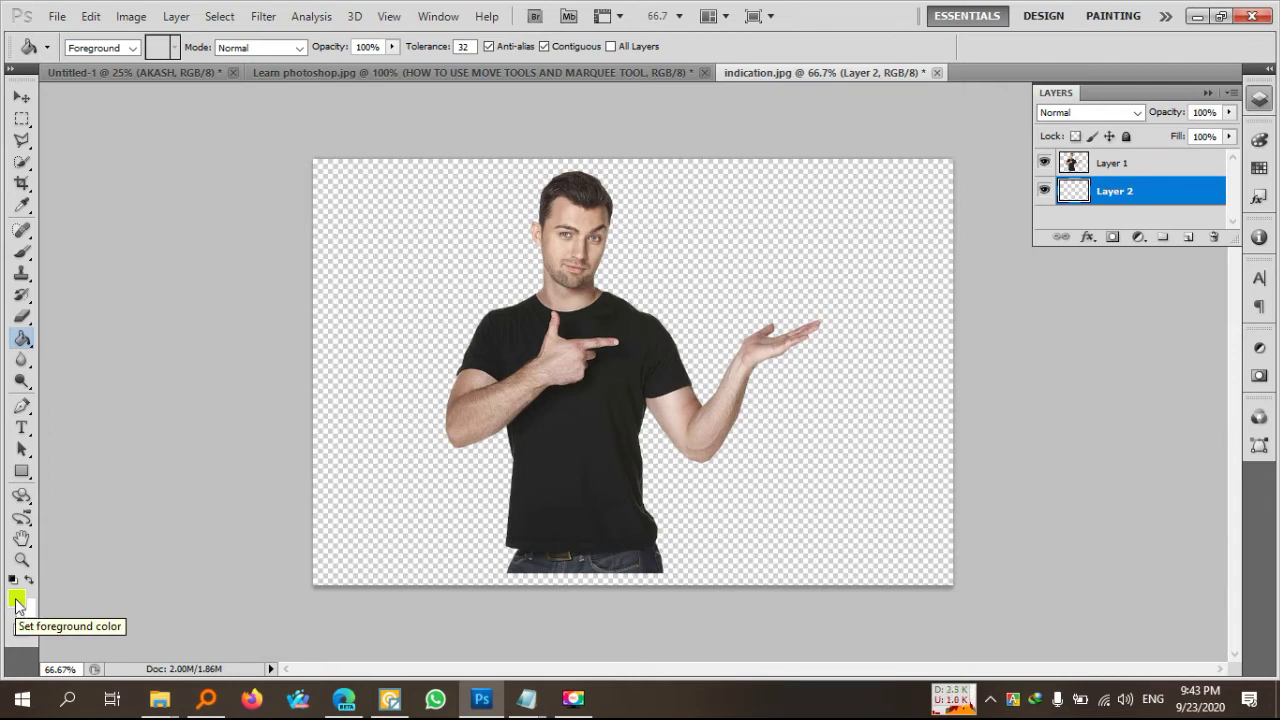
{"action": "left_click", "coordinate": [16, 600]}
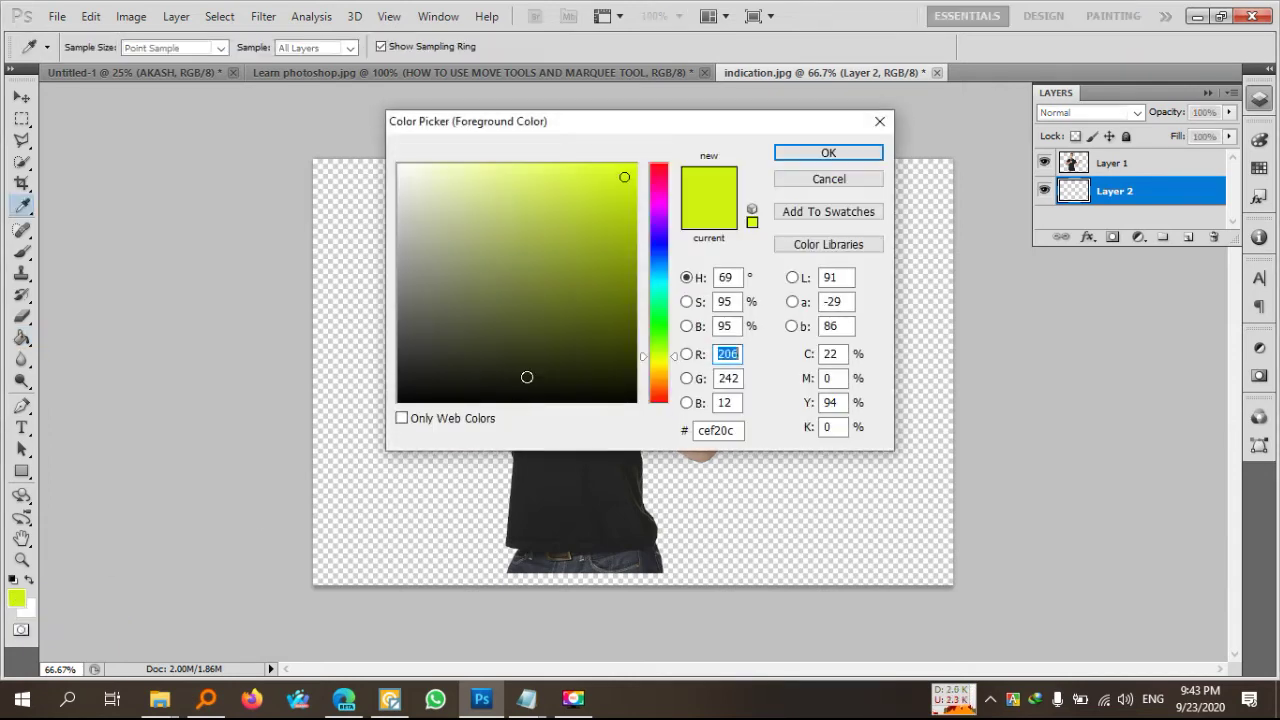
{"action": "double_click", "coordinate": [700, 430]}
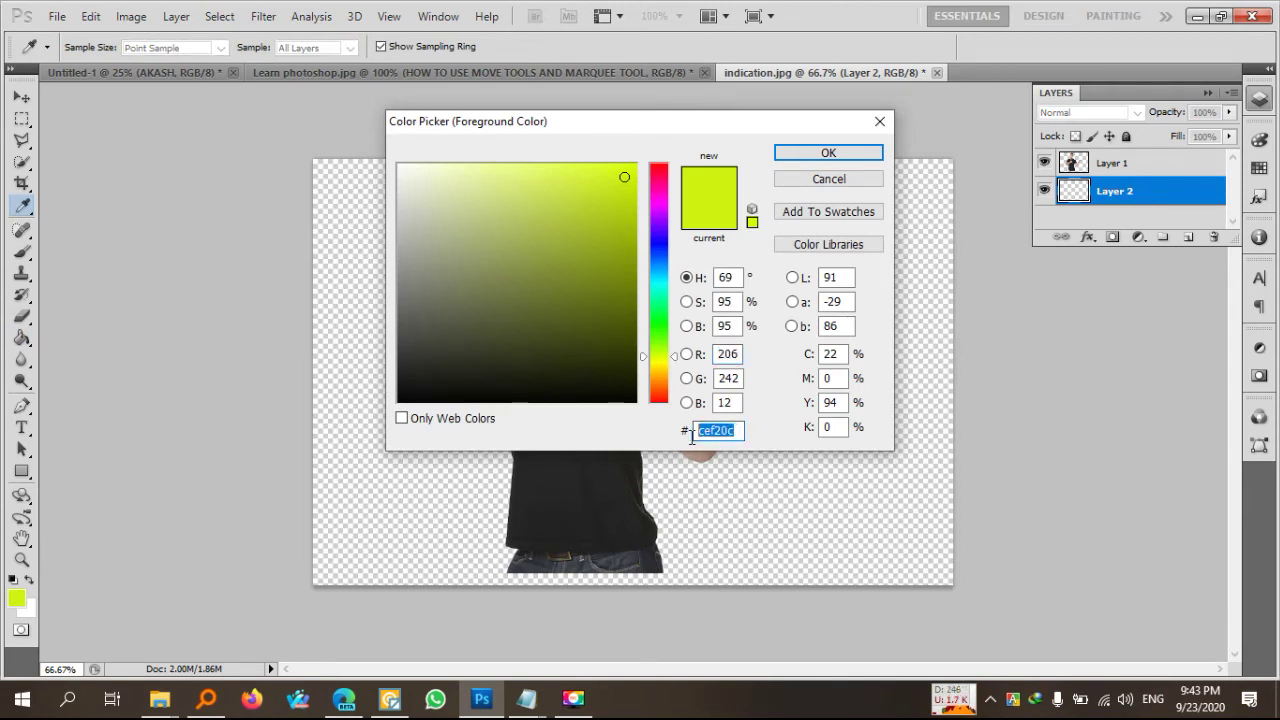
{"action": "type", "text": "ffffff"}
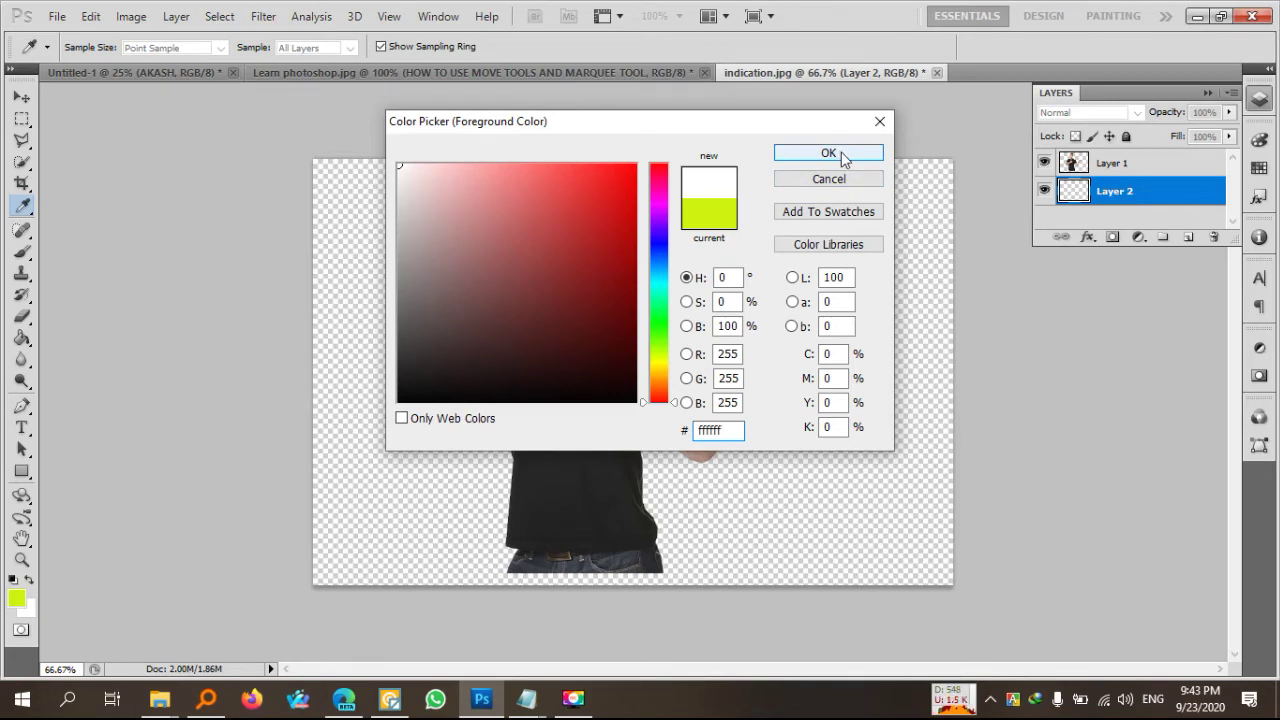
{"action": "left_click", "coordinate": [841, 158]}
{"action": "left_click", "coordinate": [842, 158]}
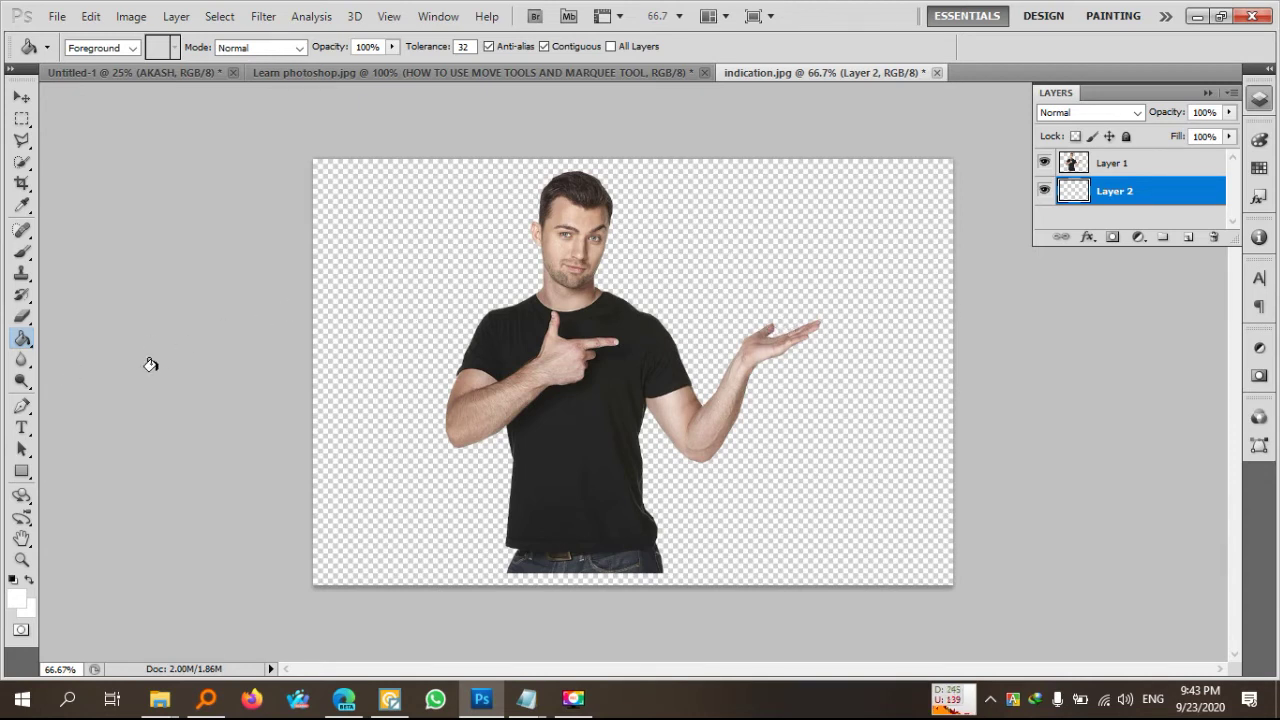
{"action": "left_click", "coordinate": [825, 229]}
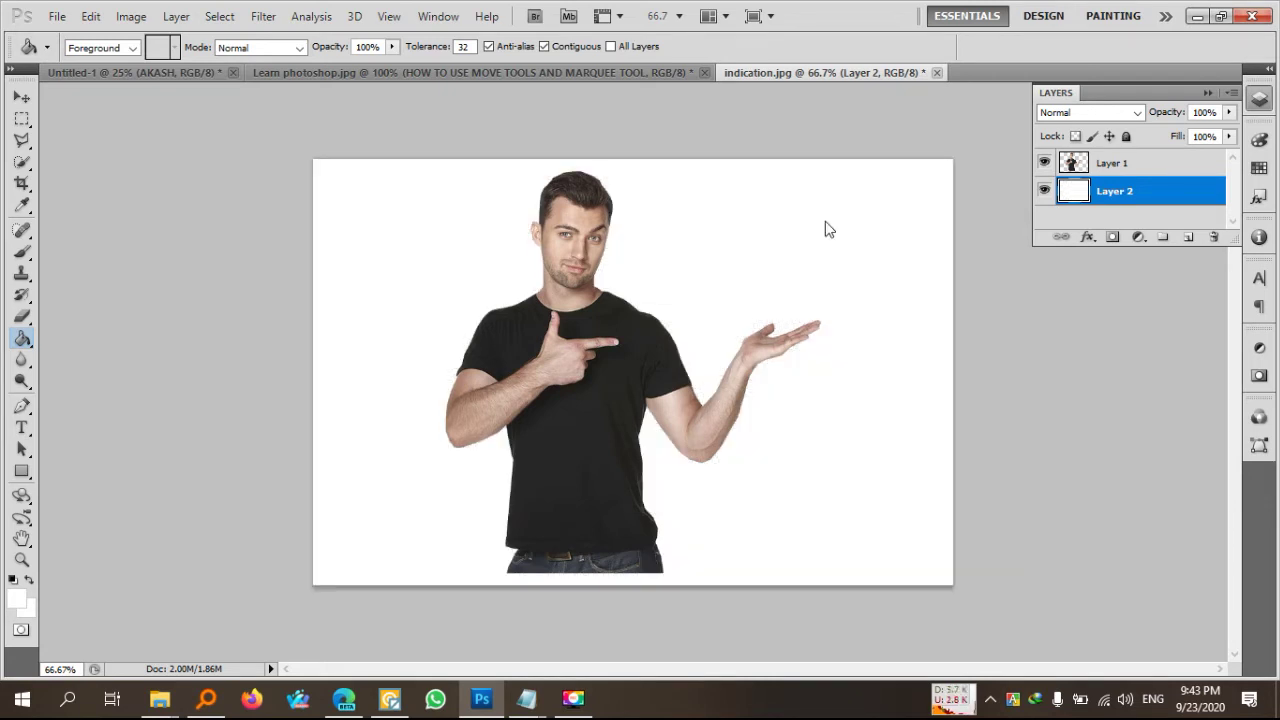
{"action": "left_click", "coordinate": [16, 605]}
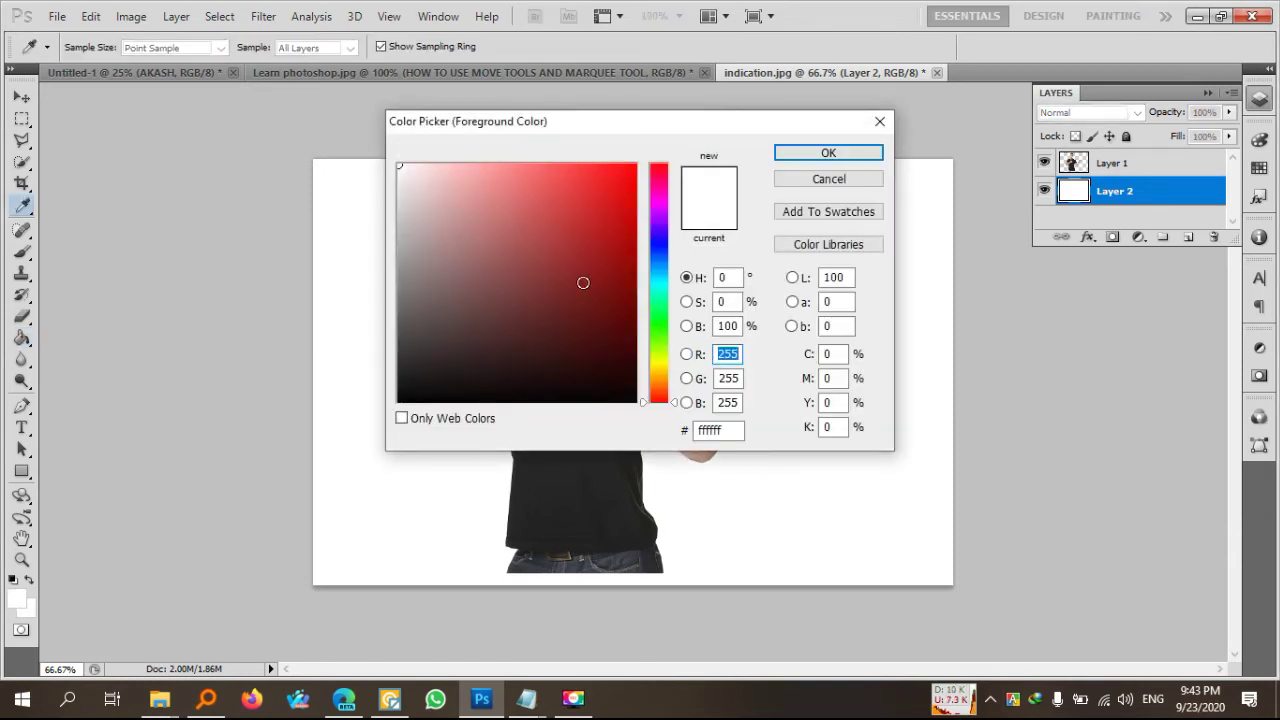
Step: Refill Layer 2 behind the man with grey #817979 instead of white
{"action": "left_click", "coordinate": [411, 281]}
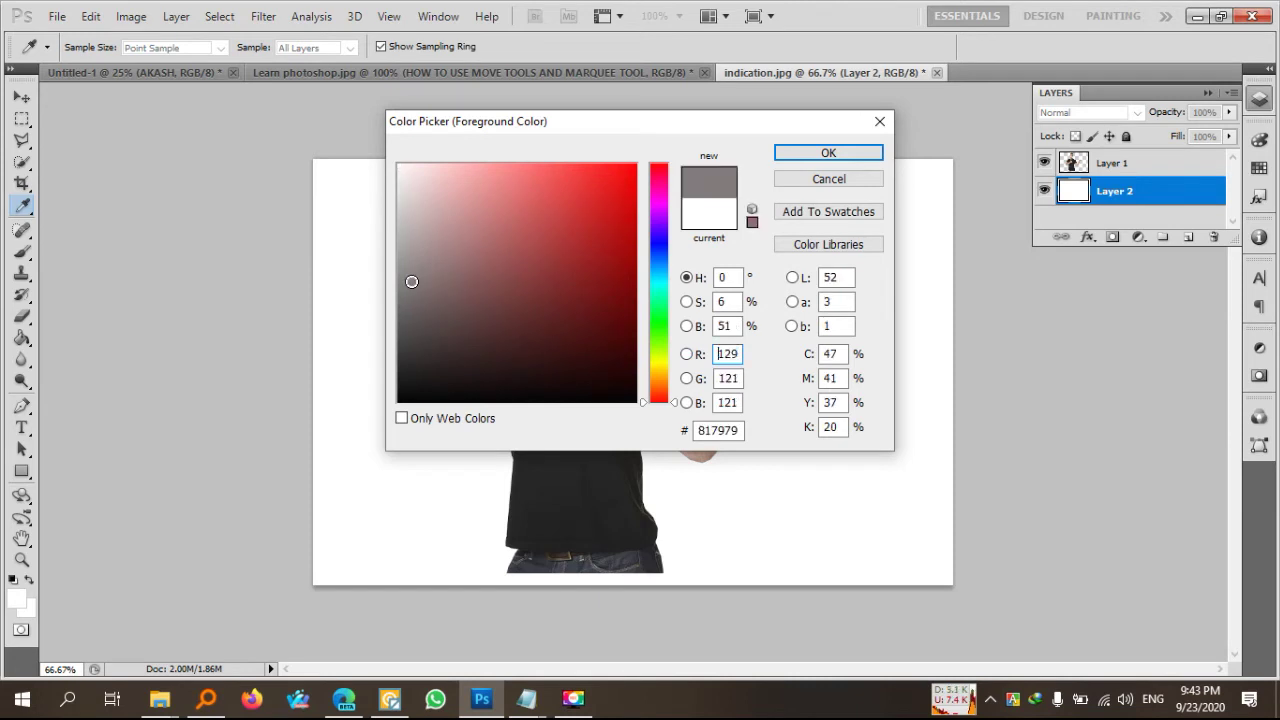
{"action": "left_click", "coordinate": [826, 152]}
{"action": "key", "text": "g"}
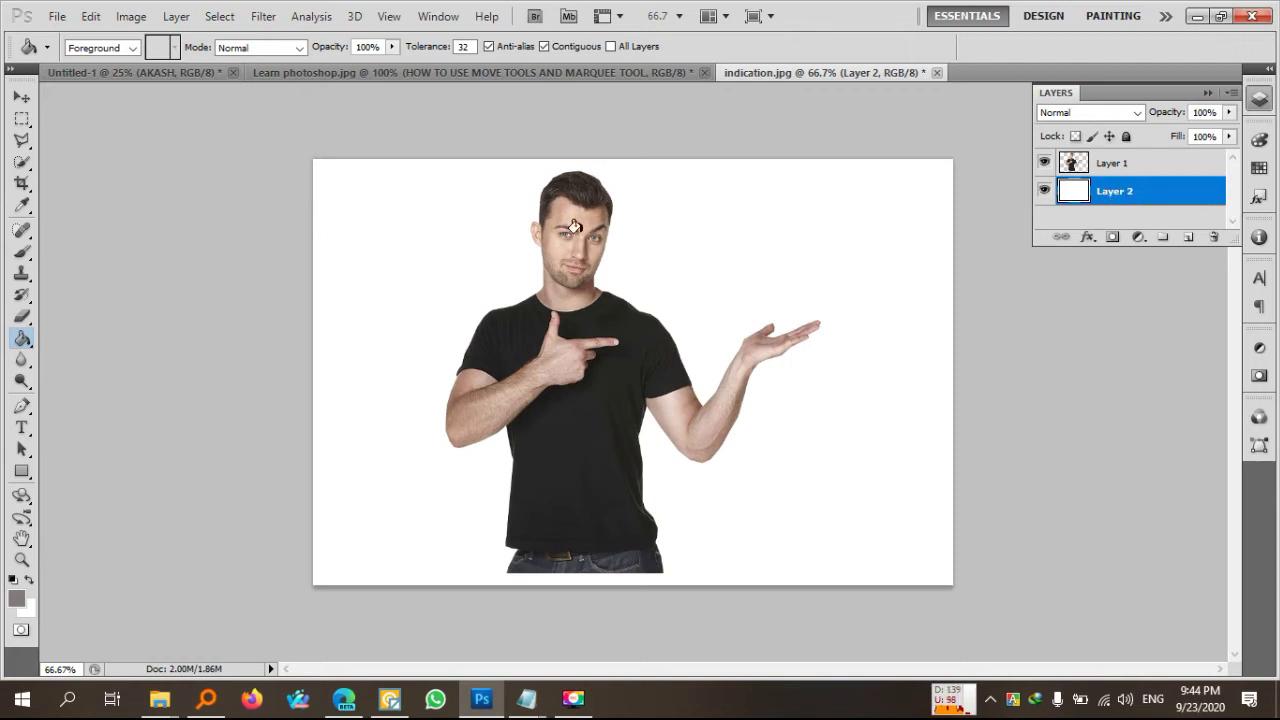
{"action": "left_click", "coordinate": [715, 234]}
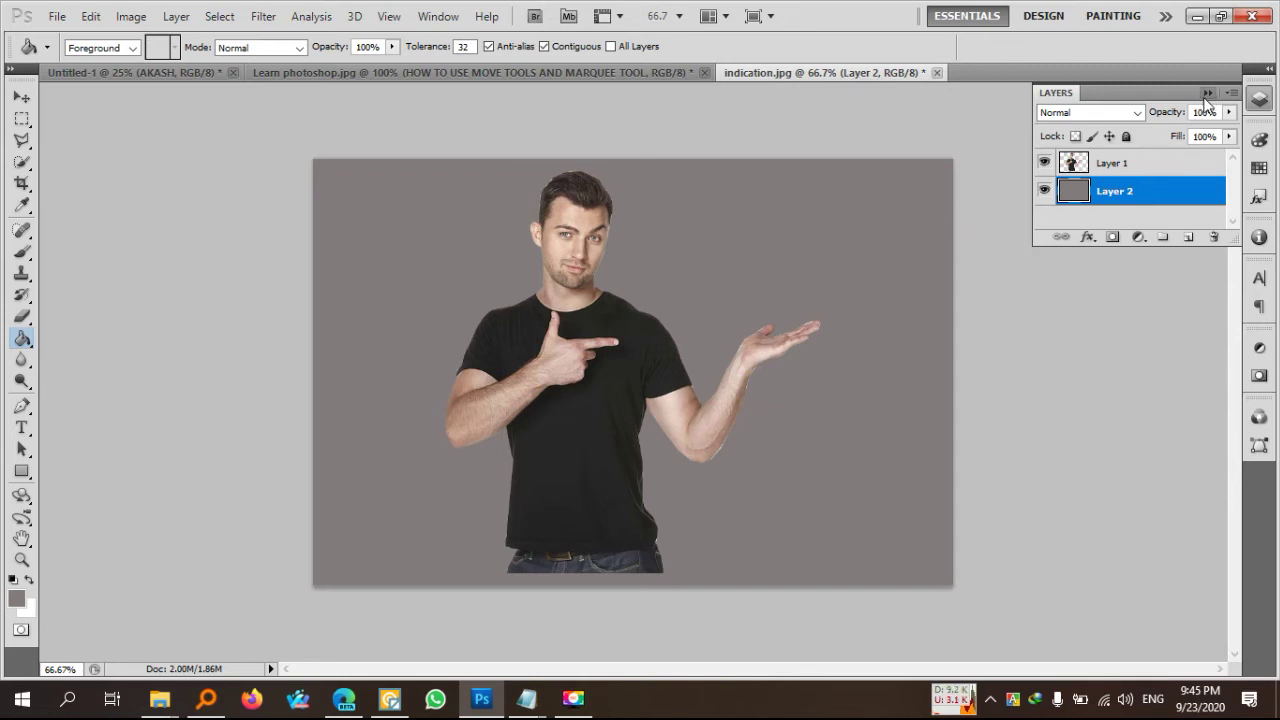
{"action": "left_click", "coordinate": [1207, 92]}
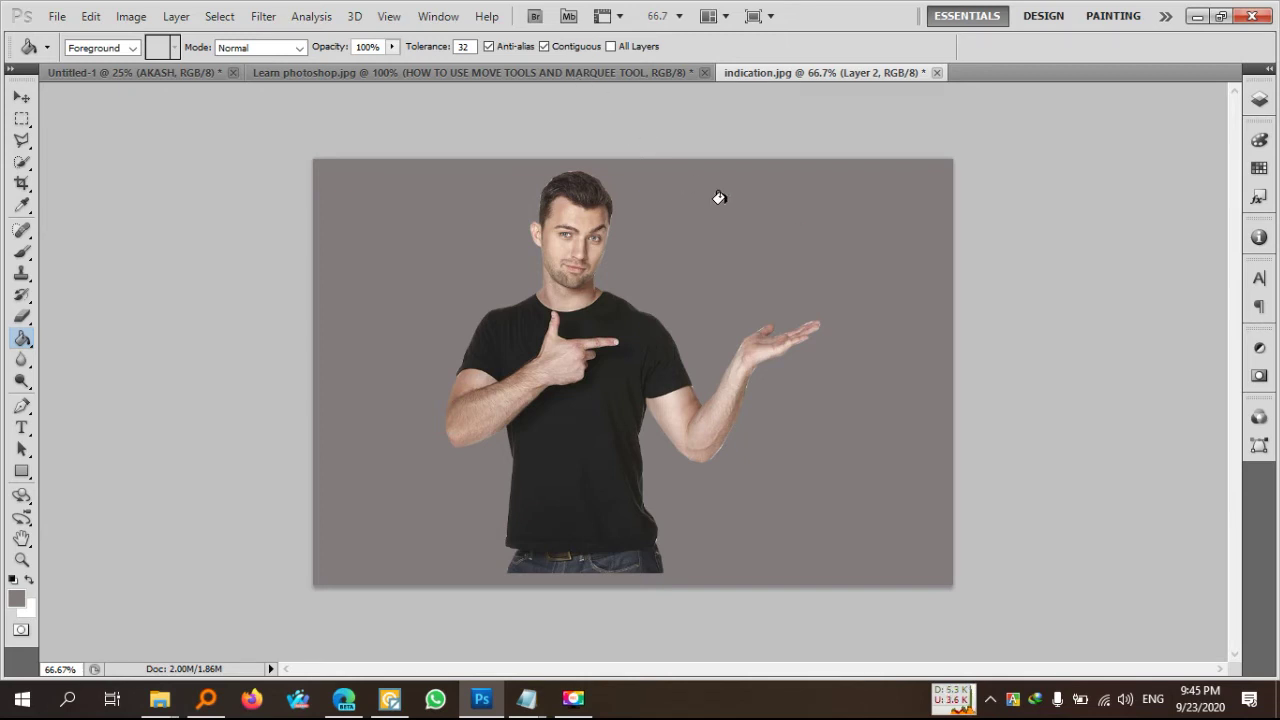
Step: View the image at 100% and undo the grey and white background fills
{"action": "key", "text": "ctrl+plus"}
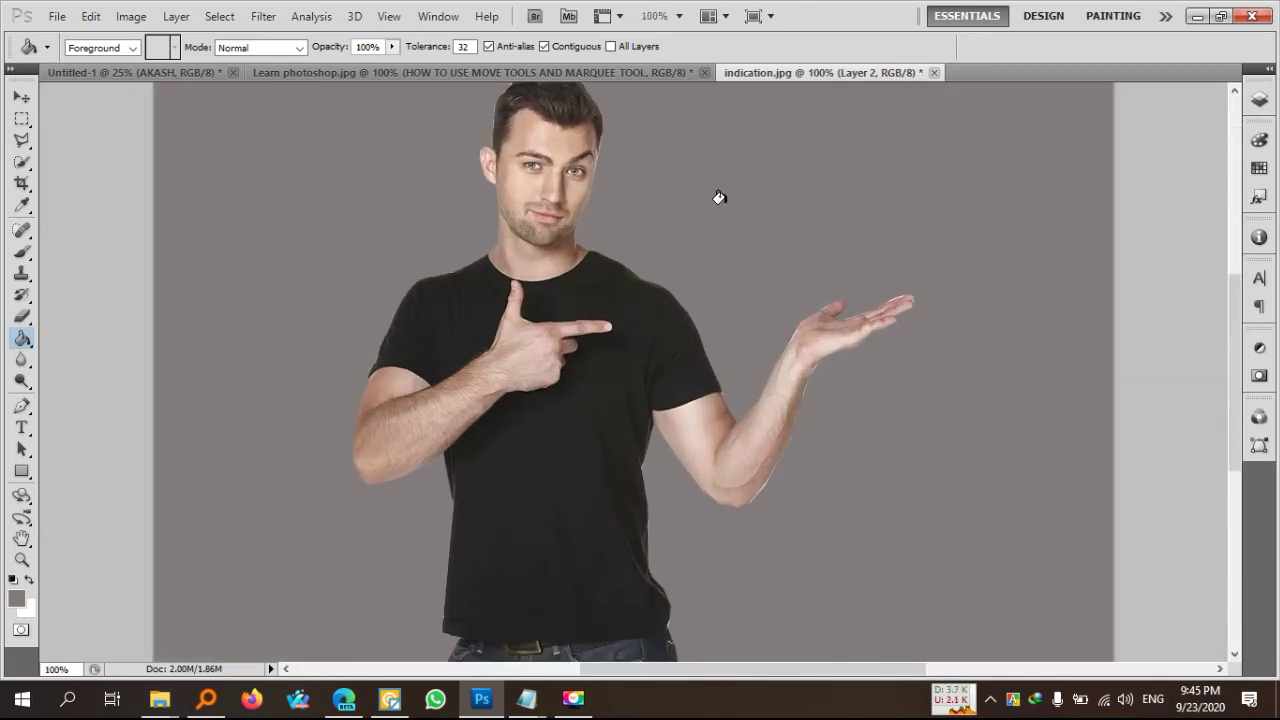
{"action": "key", "text": "ctrl+z"}
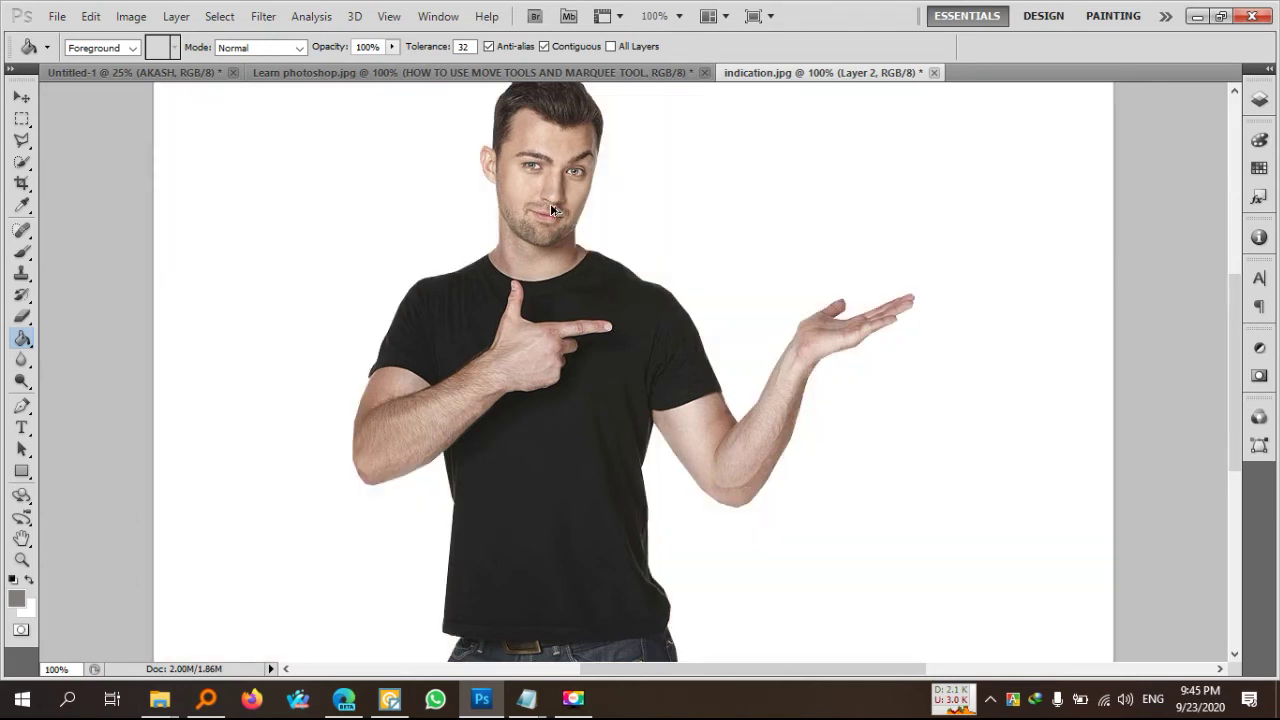
{"action": "key", "text": "ctrl+alt+z"}
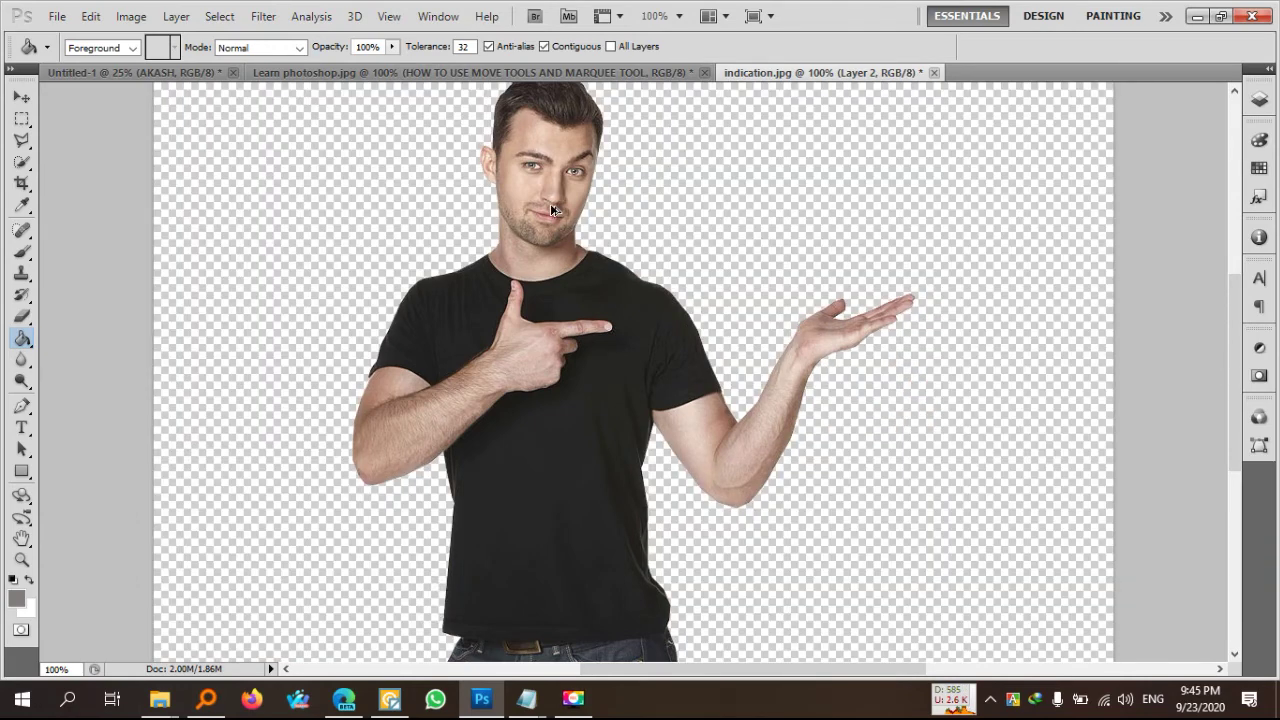
{"action": "key", "text": "ctrl+alt+z"}
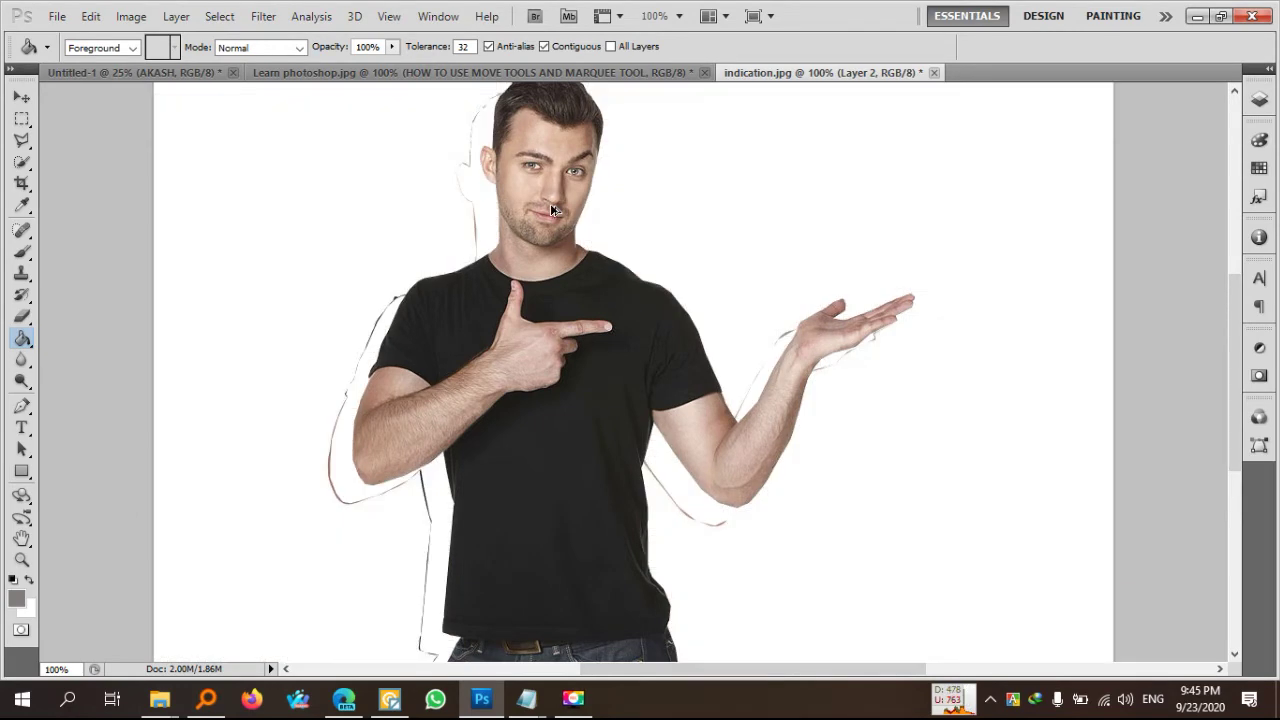
Step: Step back past the man's layer copy and selection to the original unedited photo
{"action": "key", "text": "ctrl+alt+z"}
{"action": "key", "text": "ctrl+shift+z"}
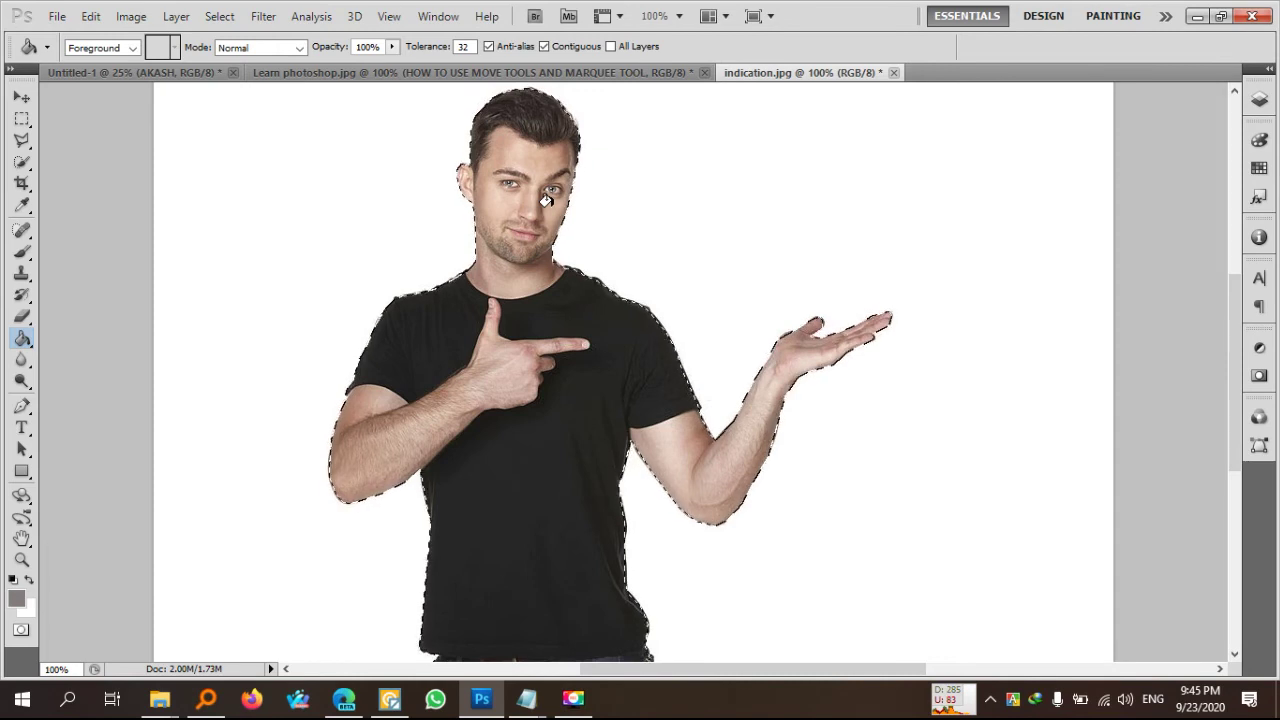
{"action": "key", "text": "ctrl+d"}
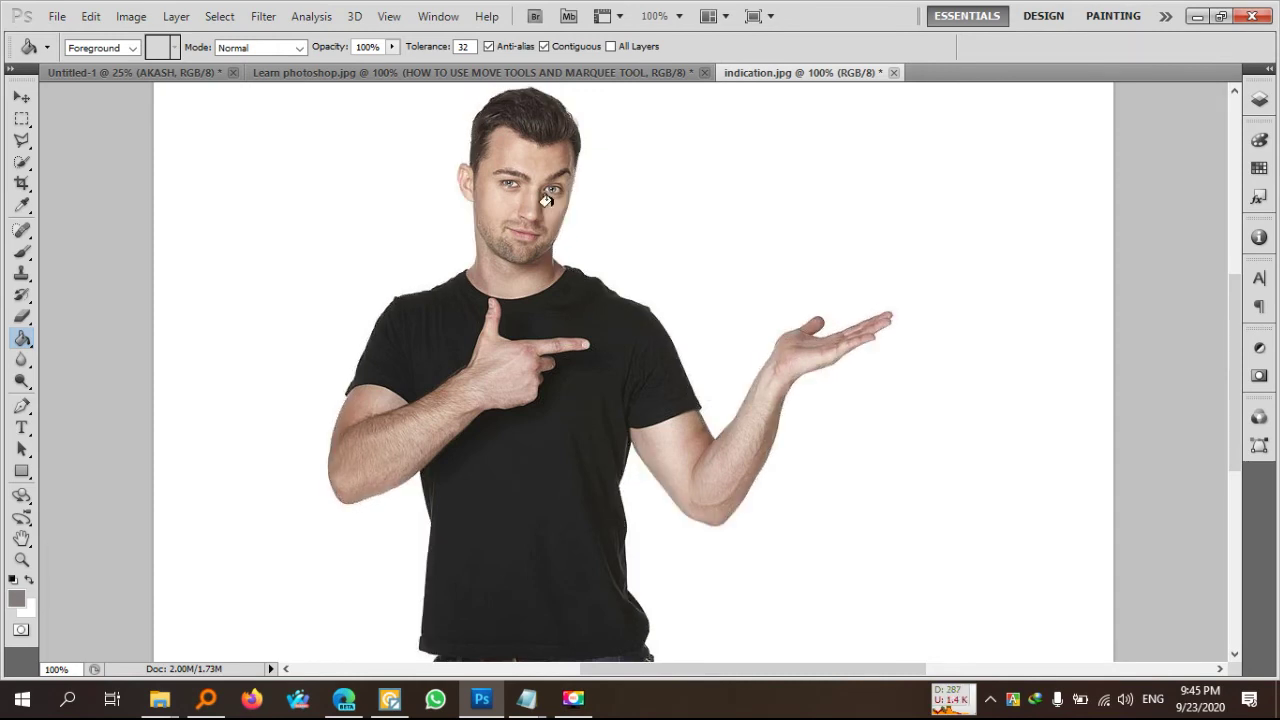
Step: Switch to the Magnetic Lasso Tool and zoom in to inspect the figure
{"action": "left_click", "coordinate": [20, 142]}
{"action": "left_click", "coordinate": [111, 178]}
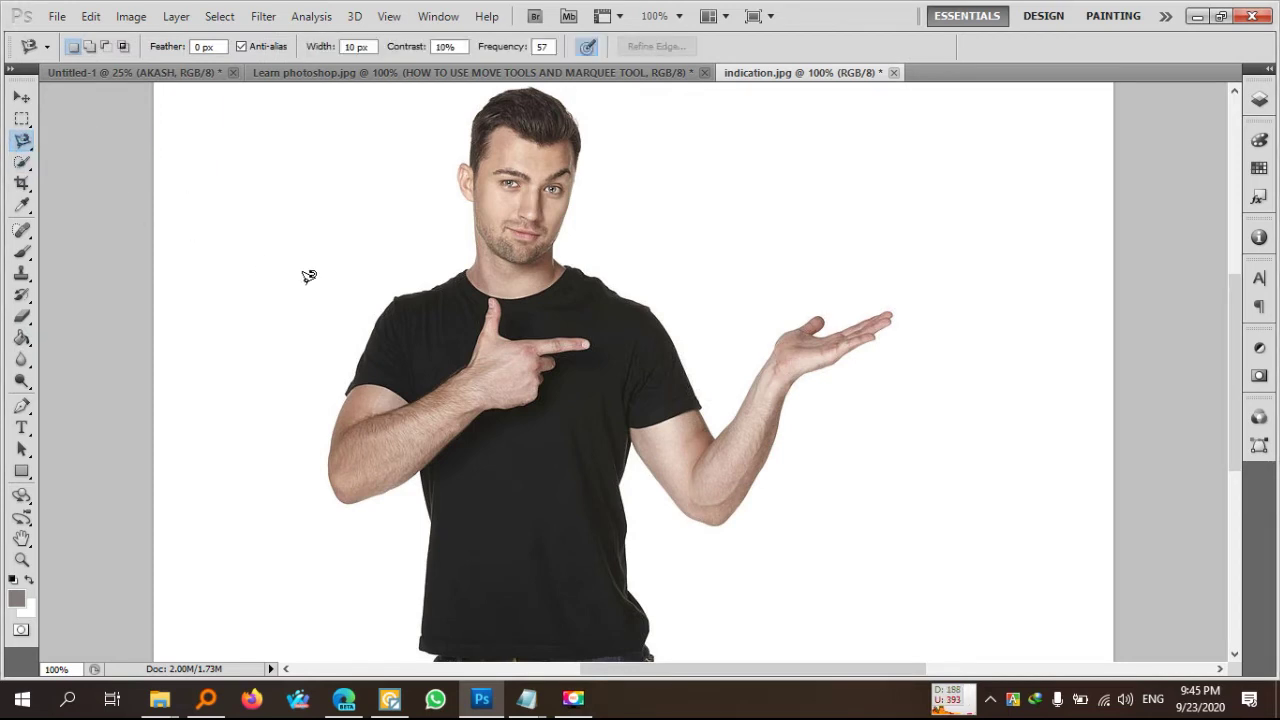
{"action": "key", "text": "ctrl+plus"}
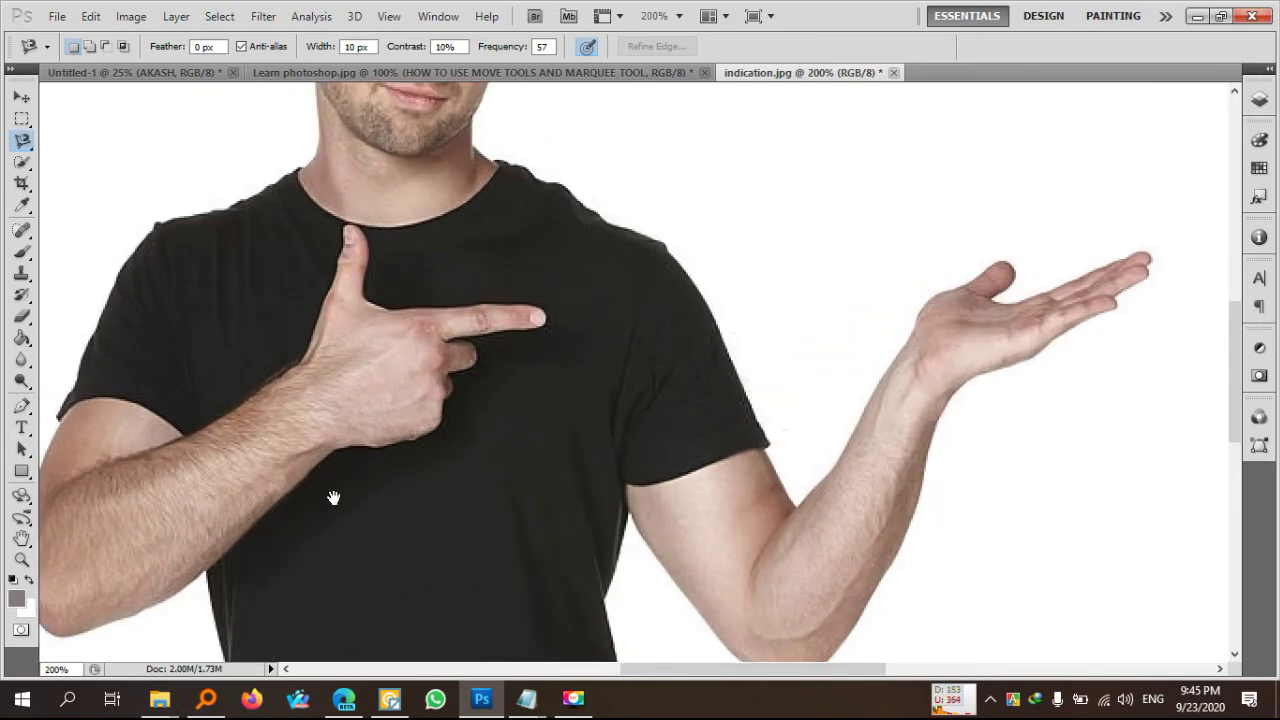
{"action": "left_click_drag", "start_coordinate": [337, 514], "coordinate": [705, 337]}
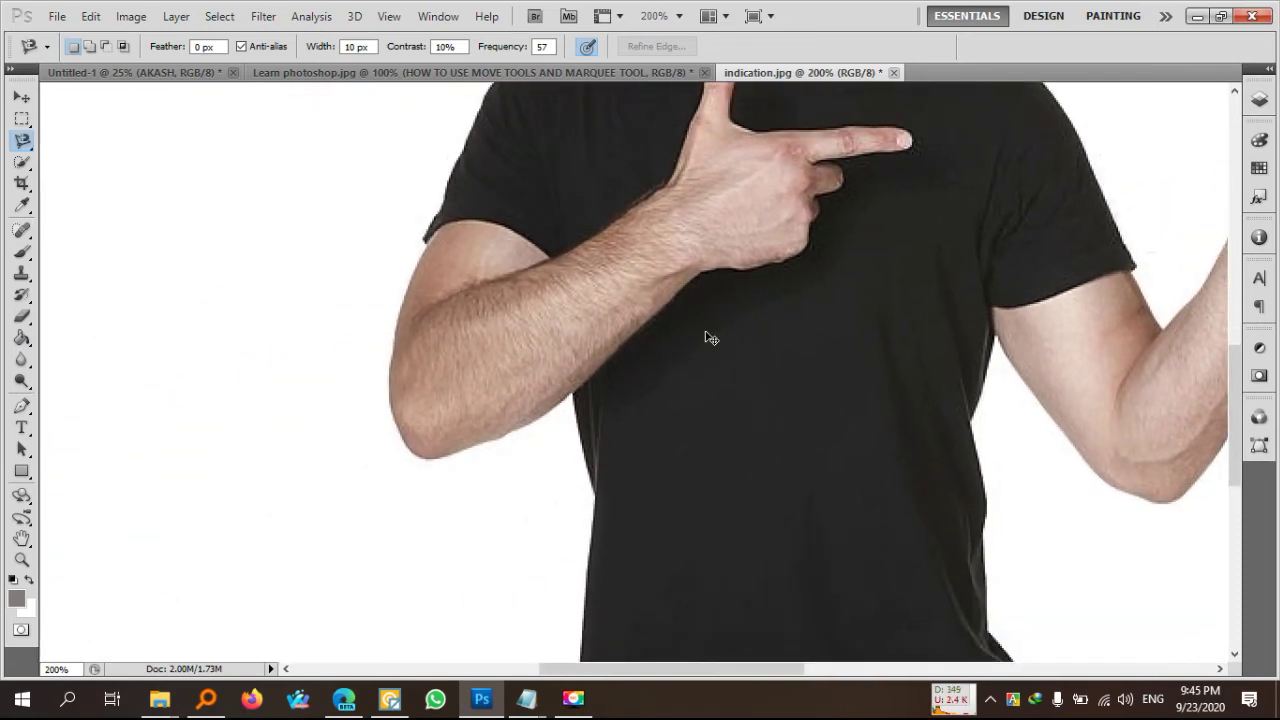
{"action": "key", "text": "ctrl+minus"}
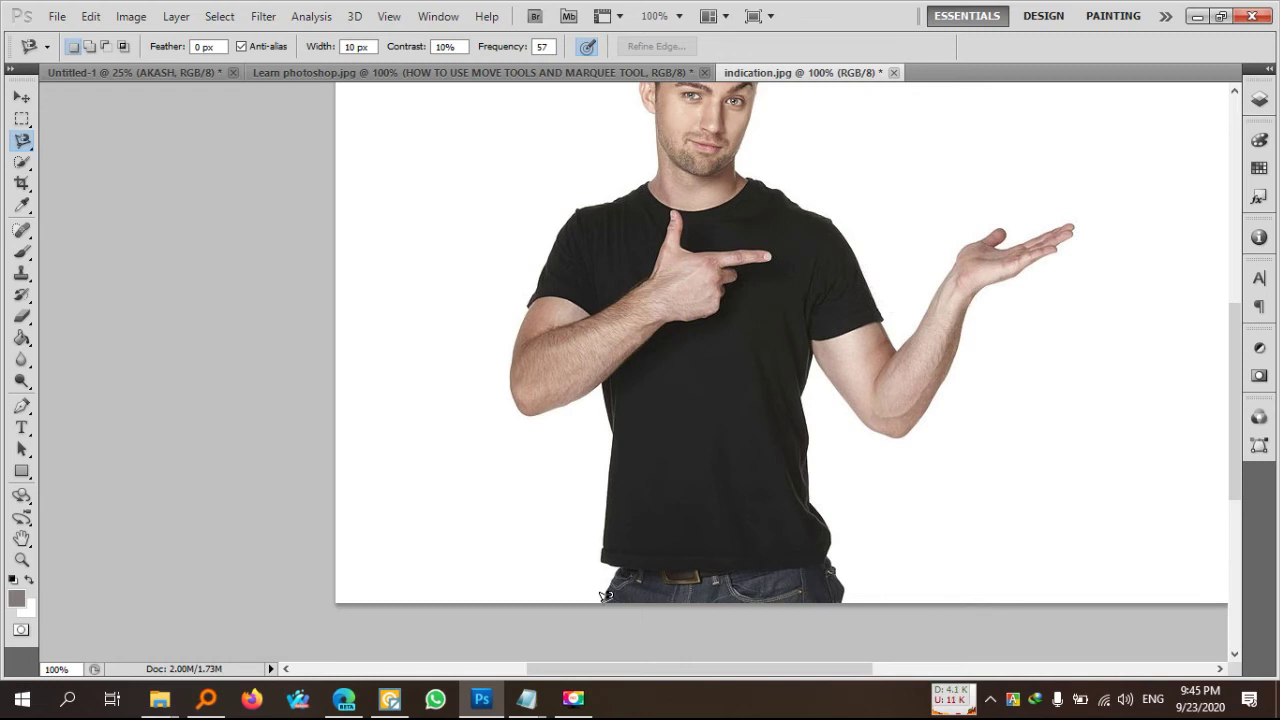
Step: Start the Magnetic Lasso outline at the jeans' left edge and along the shirt hem
{"action": "left_click", "coordinate": [603, 598]}
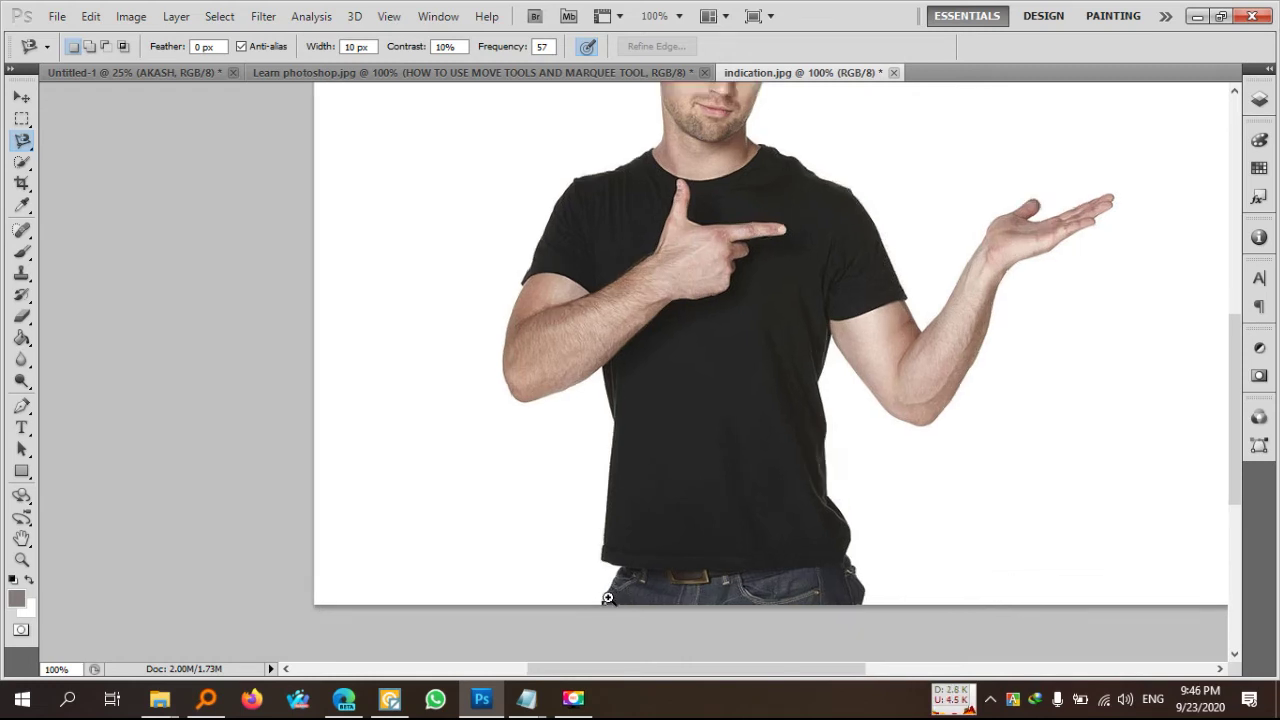
{"action": "key", "text": "ctrl+plus"}
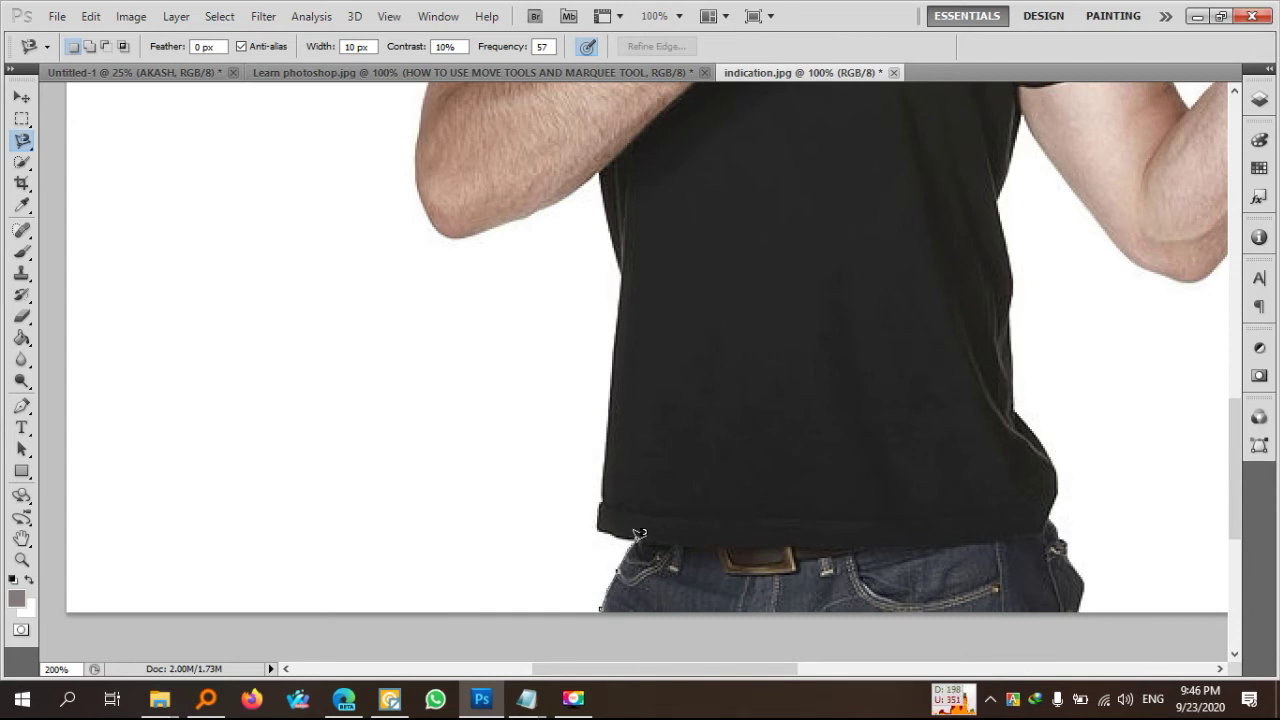
{"action": "left_click", "coordinate": [639, 534]}
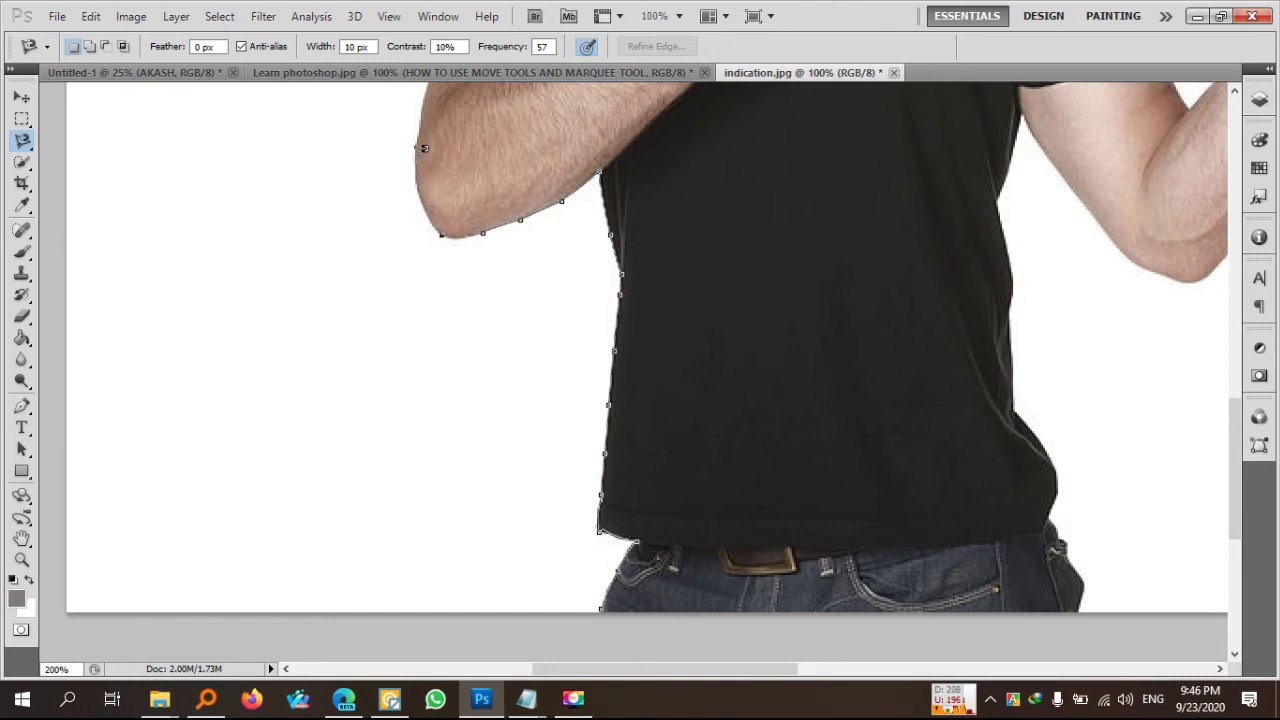
Step: Trace the outline up the left arm and over the shoulder to just below the ear
{"action": "left_click_drag", "start_coordinate": [414, 291], "coordinate": [413, 613]}
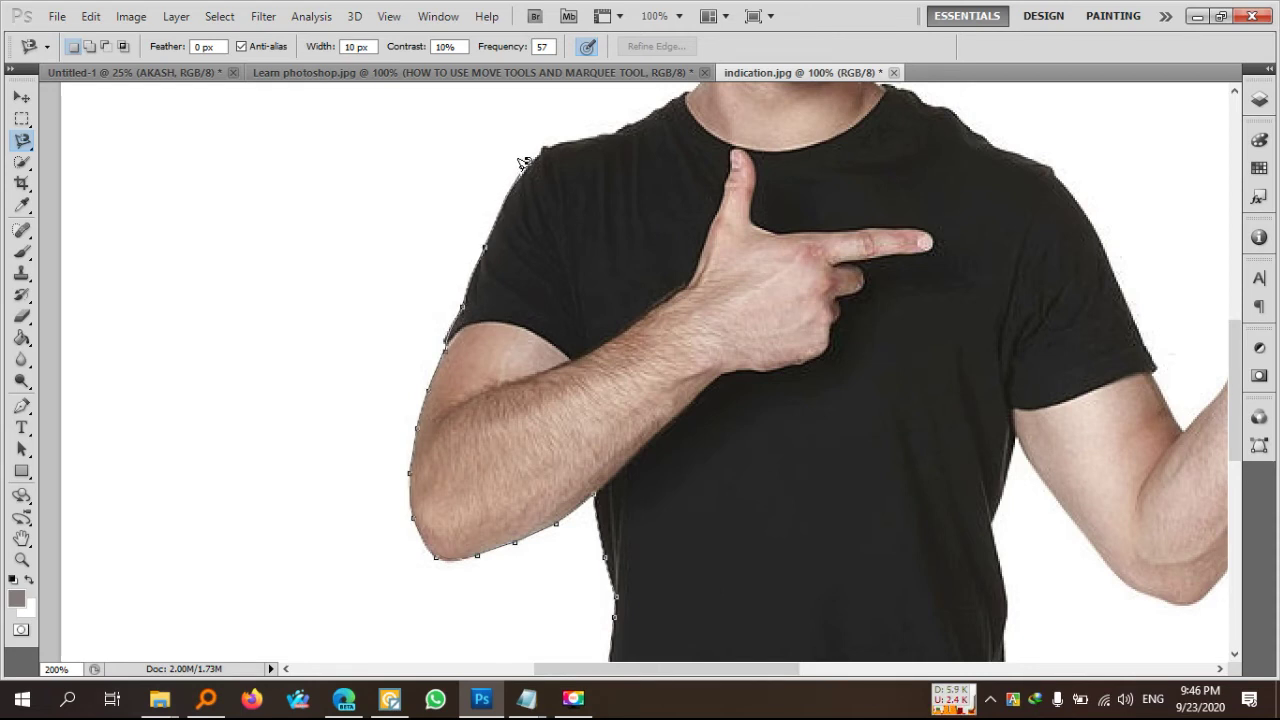
{"action": "left_click_drag", "start_coordinate": [524, 160], "coordinate": [360, 302]}
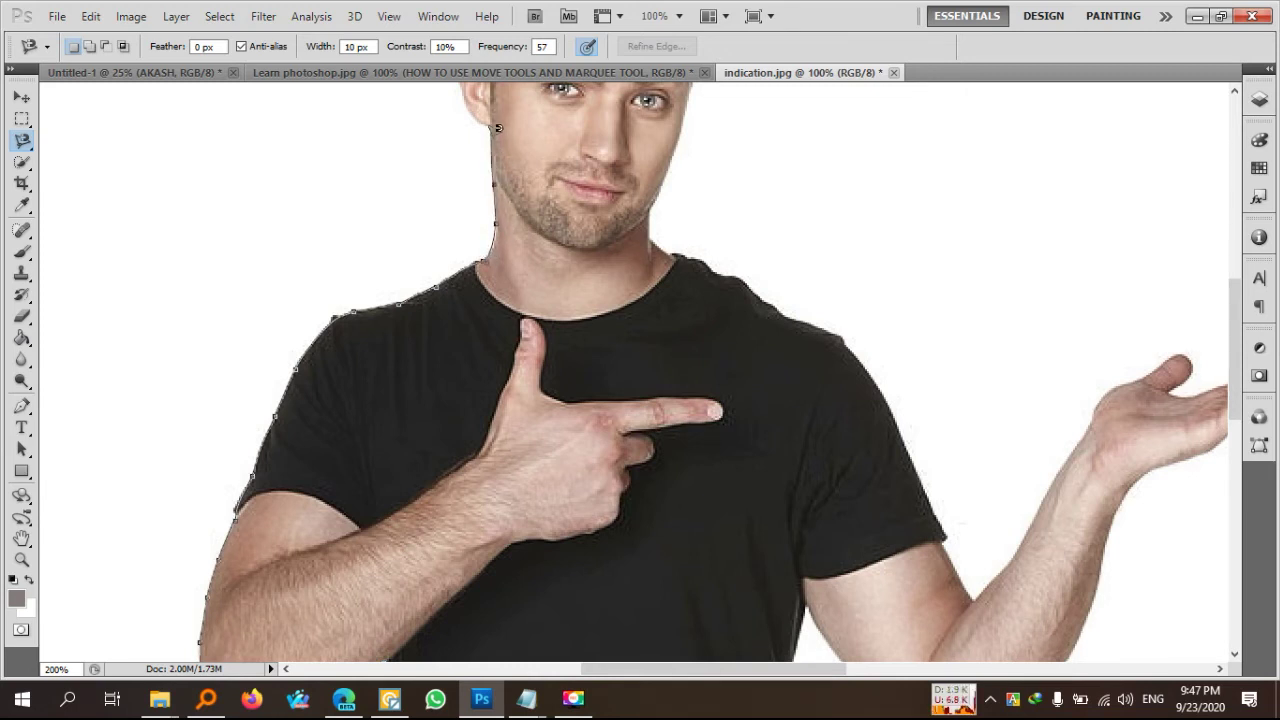
{"action": "left_click_drag", "start_coordinate": [497, 146], "coordinate": [560, 430]}
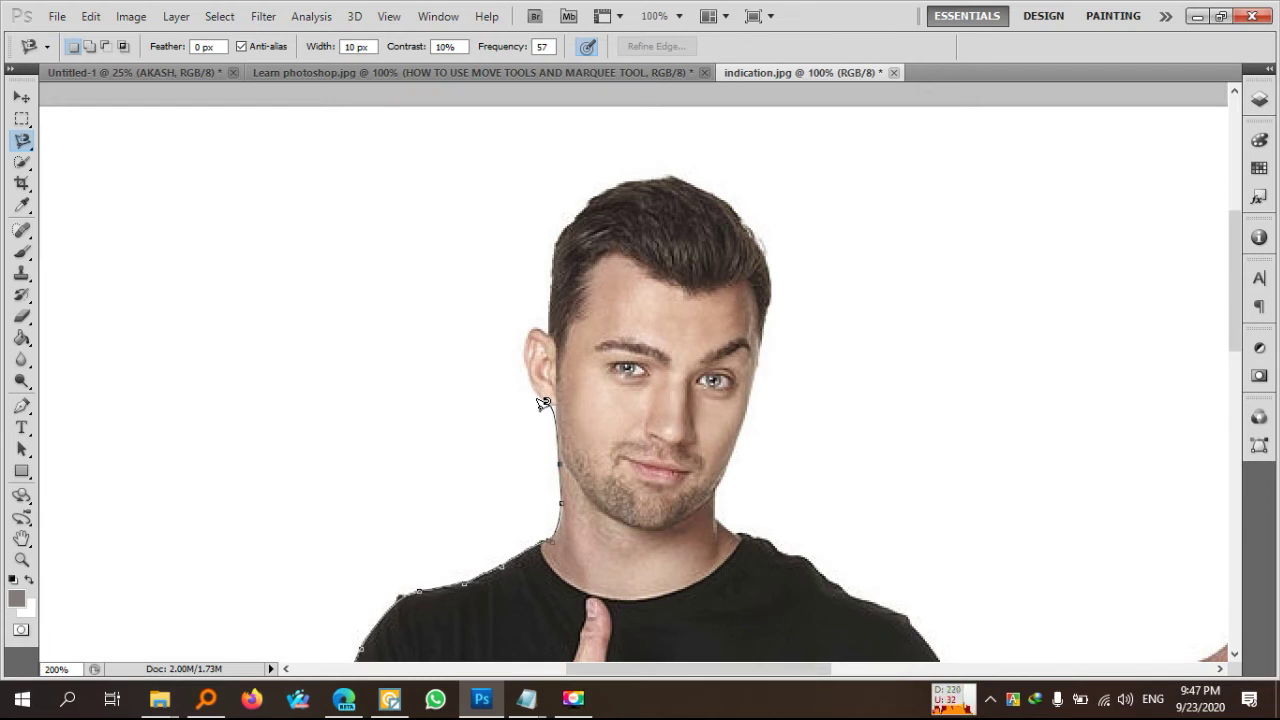
Step: Continue the outline over the hair and down the far jaw, neck and right shoulder
{"action": "mouse_move", "coordinate": [617, 412]}
{"action": "left_mouse_down"}
{"action": "mouse_move", "coordinate": [703, 315]}
{"action": "mouse_move", "coordinate": [674, 326]}
{"action": "mouse_move", "coordinate": [814, 367]}
{"action": "mouse_move", "coordinate": [607, 343]}
{"action": "left_mouse_up"}
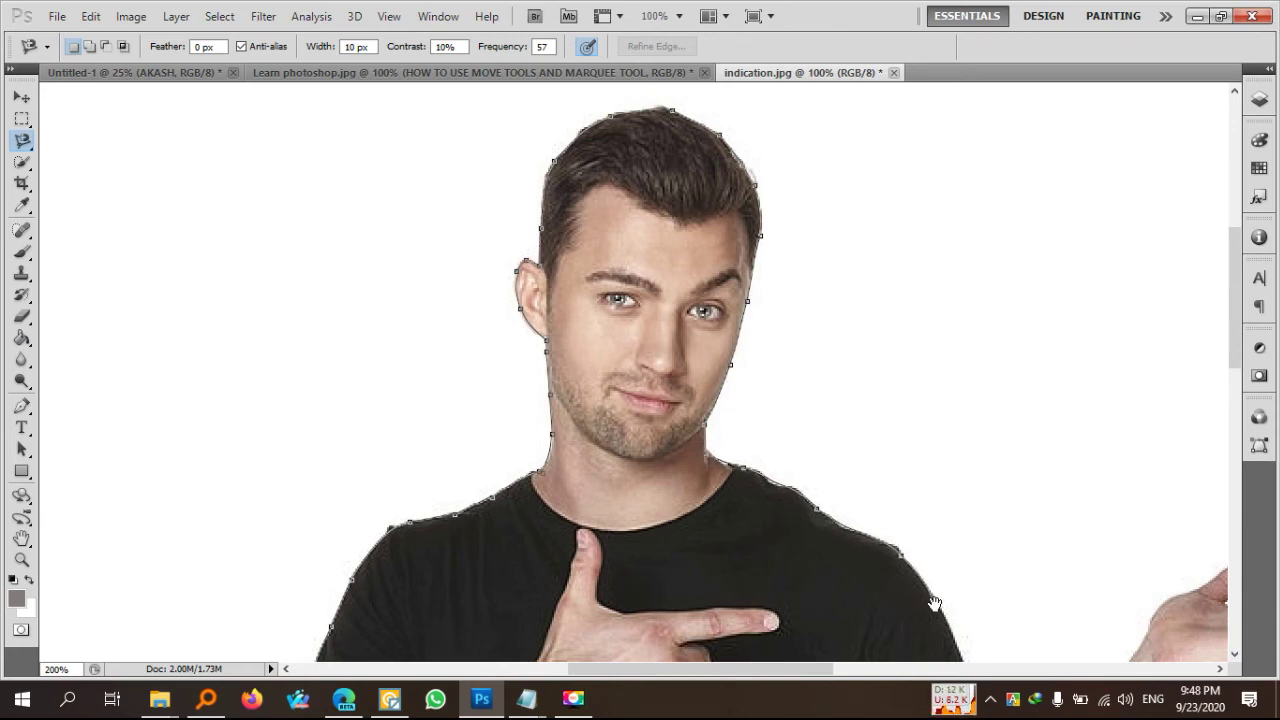
{"action": "left_click_drag", "start_coordinate": [934, 606], "coordinate": [498, 347]}
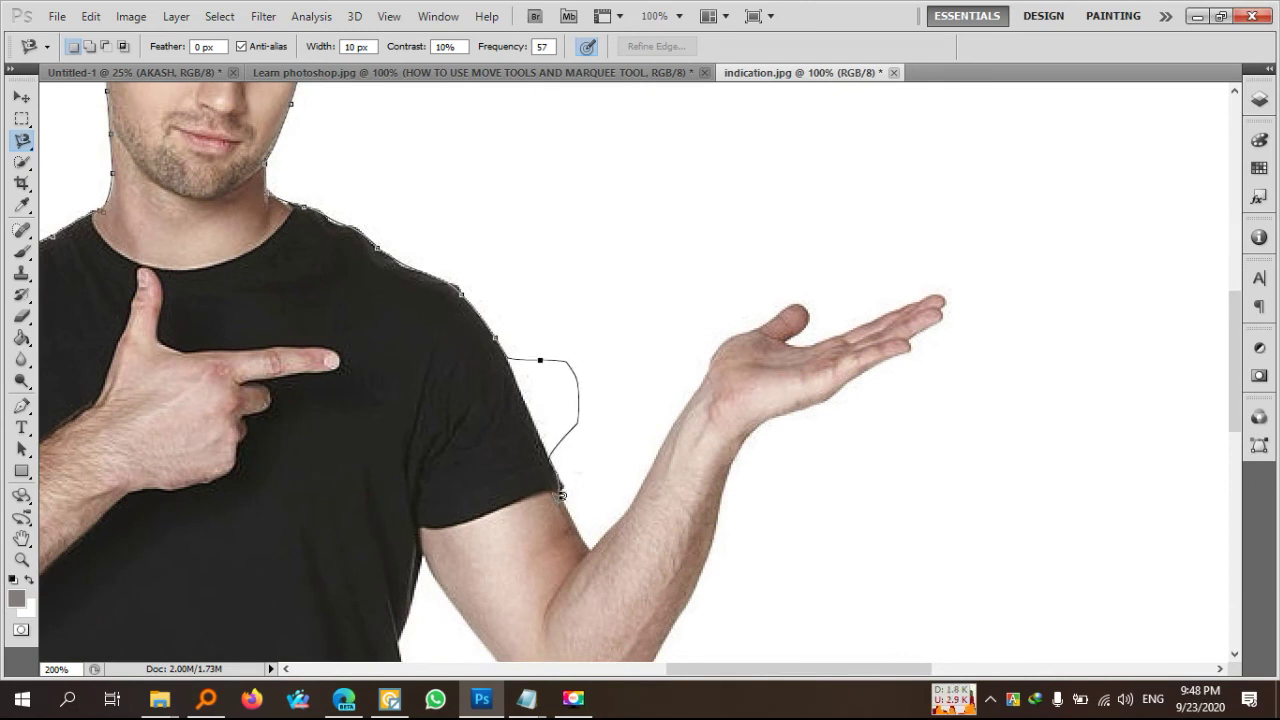
Step: Delete the stray lasso anchors and trace the raised arm and right shirt edge down to the jeans
{"action": "key", "text": "BackSpace"}
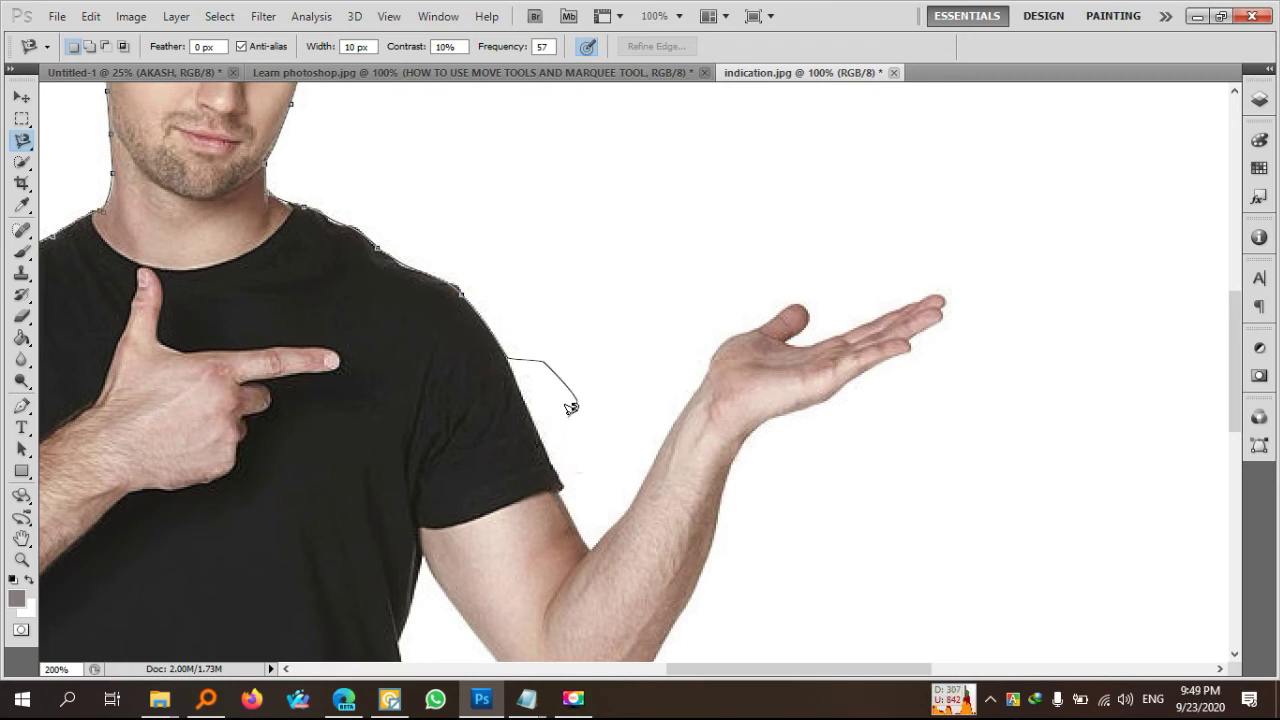
{"action": "key", "text": "BackSpace"}
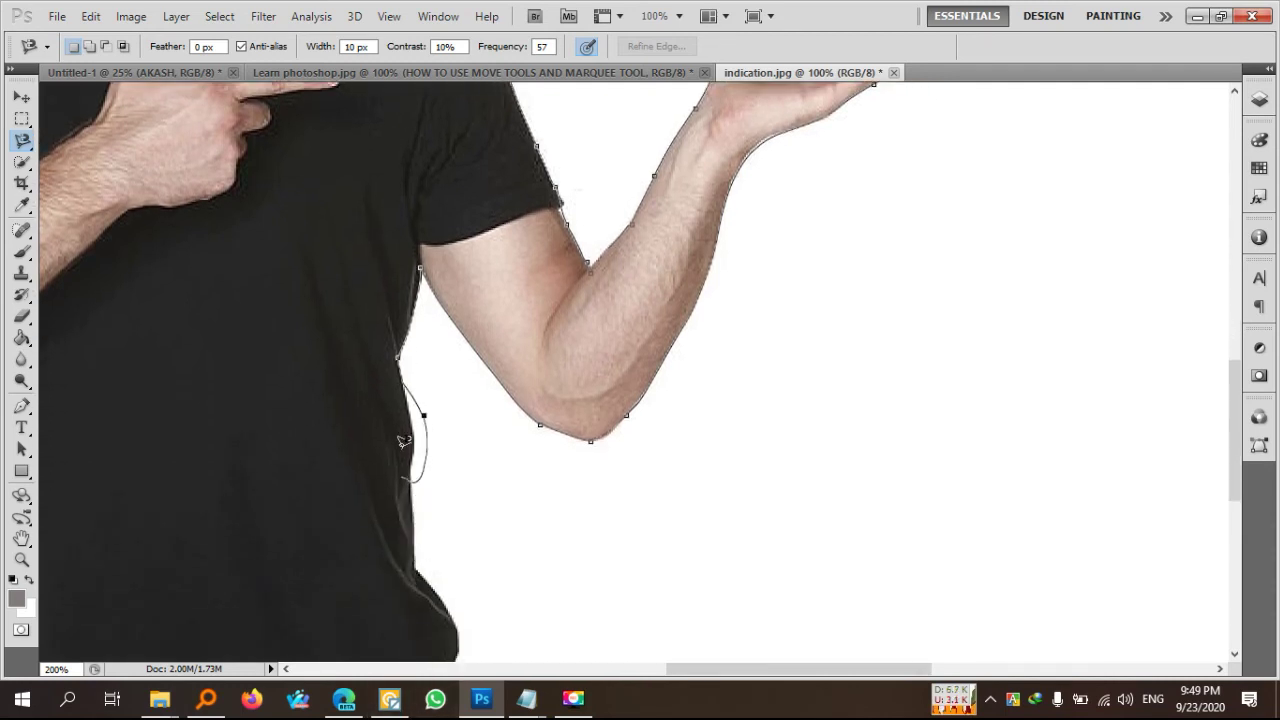
{"action": "key", "text": "Delete"}
{"action": "key", "text": "Delete"}
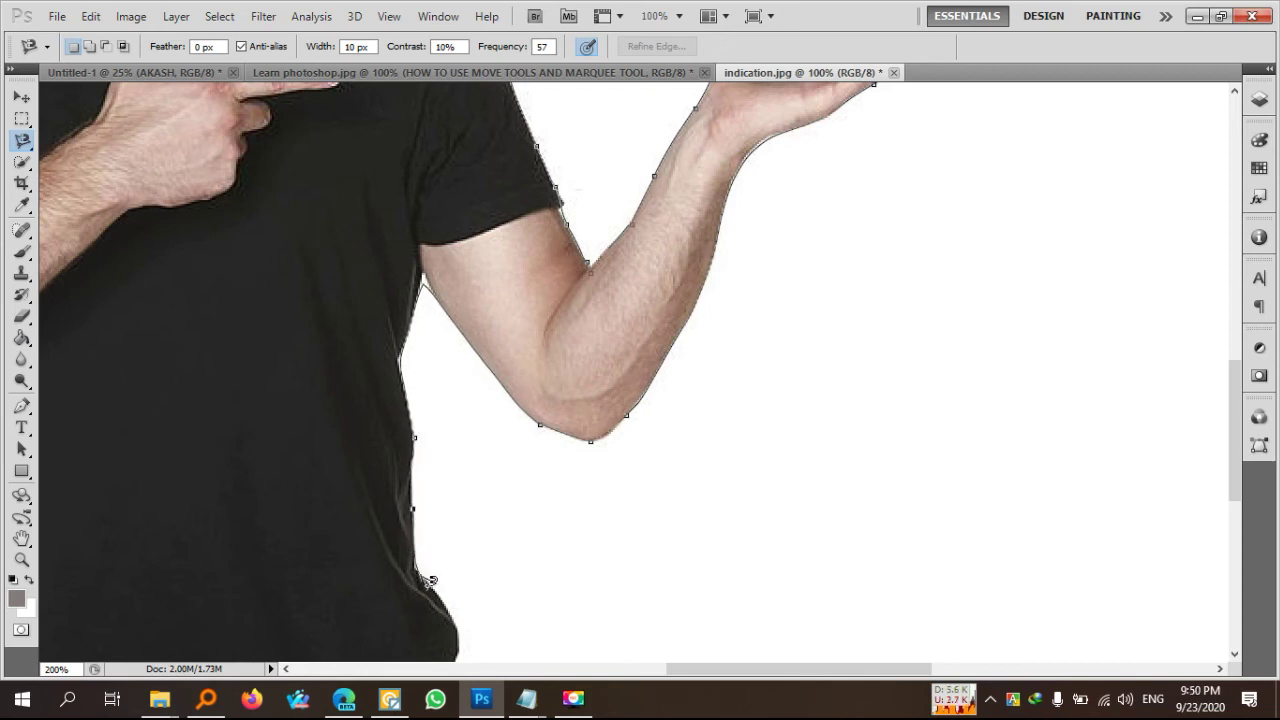
{"action": "scroll", "coordinate": [431, 580], "scroll_direction": "down", "scroll_amount": 2}
{"action": "scroll", "coordinate": [440, 560], "scroll_direction": "down", "scroll_amount": 3}
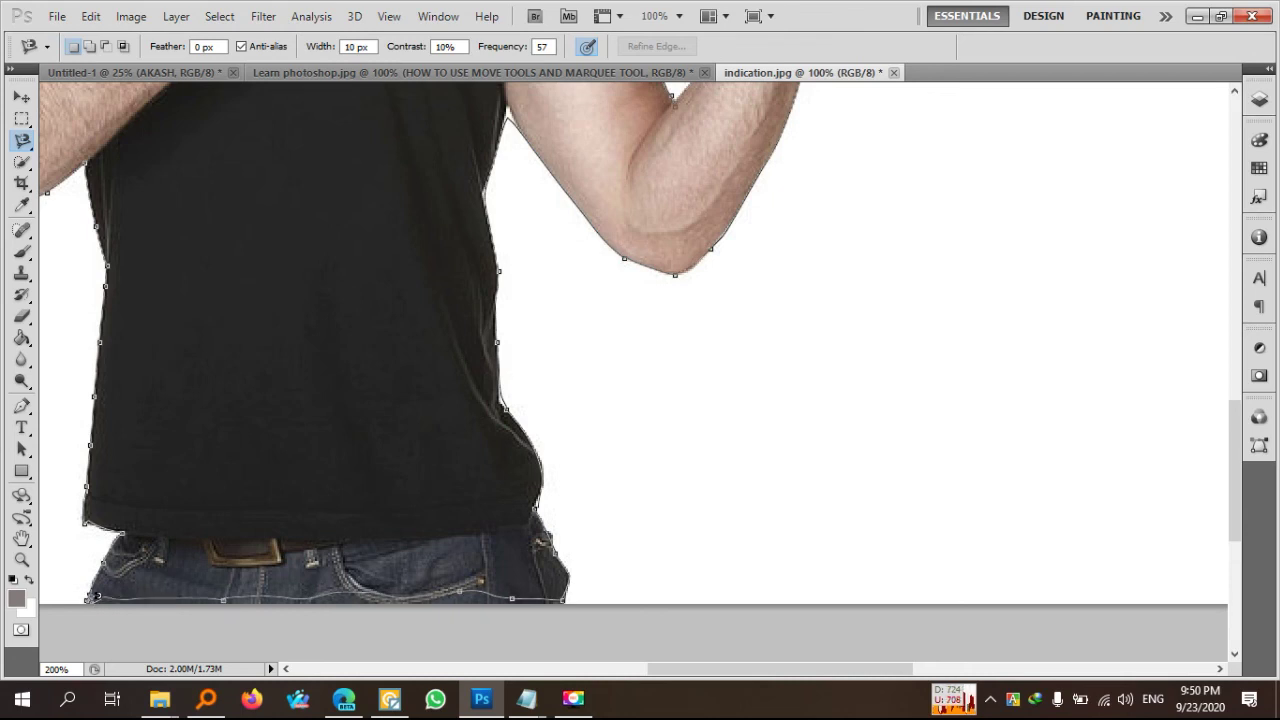
Step: Close the Magnetic Lasso outline at its starting point and zoom out and back in to check it
{"action": "left_click", "coordinate": [93, 597]}
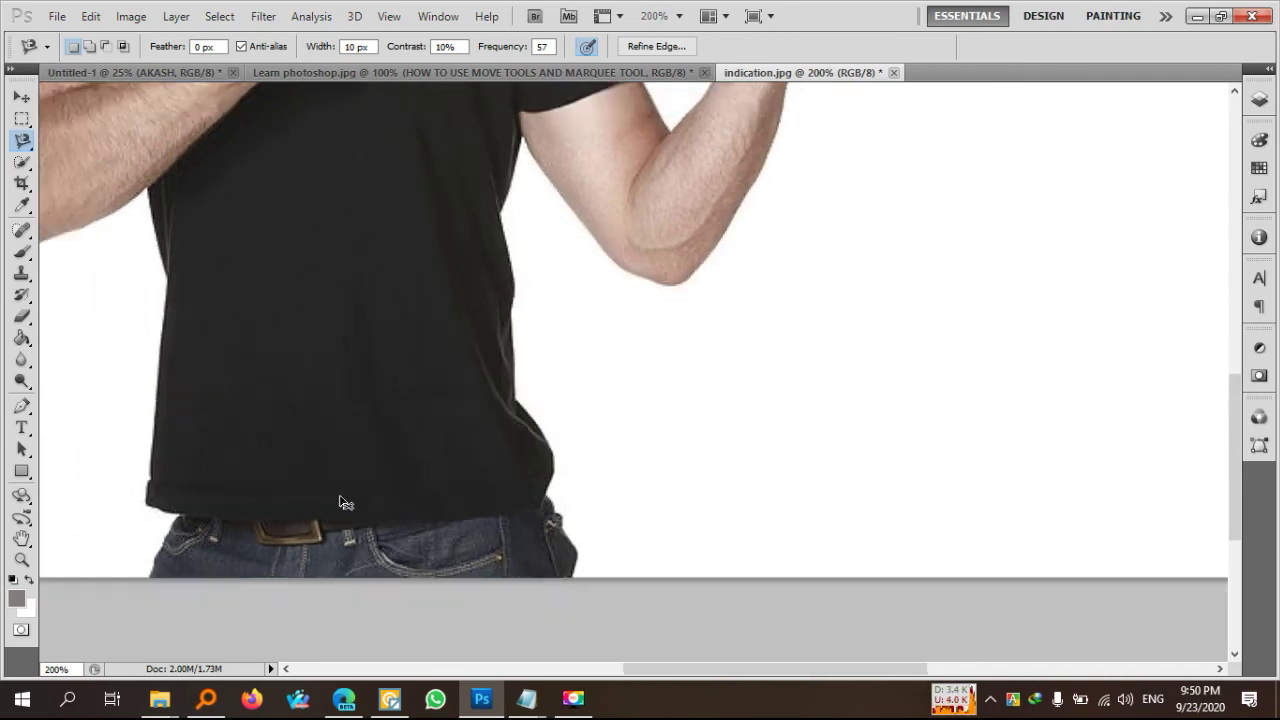
{"action": "key", "text": "ctrl+minus"}
{"action": "key", "text": "ctrl+minus"}
{"action": "key", "text": "ctrl+minus"}
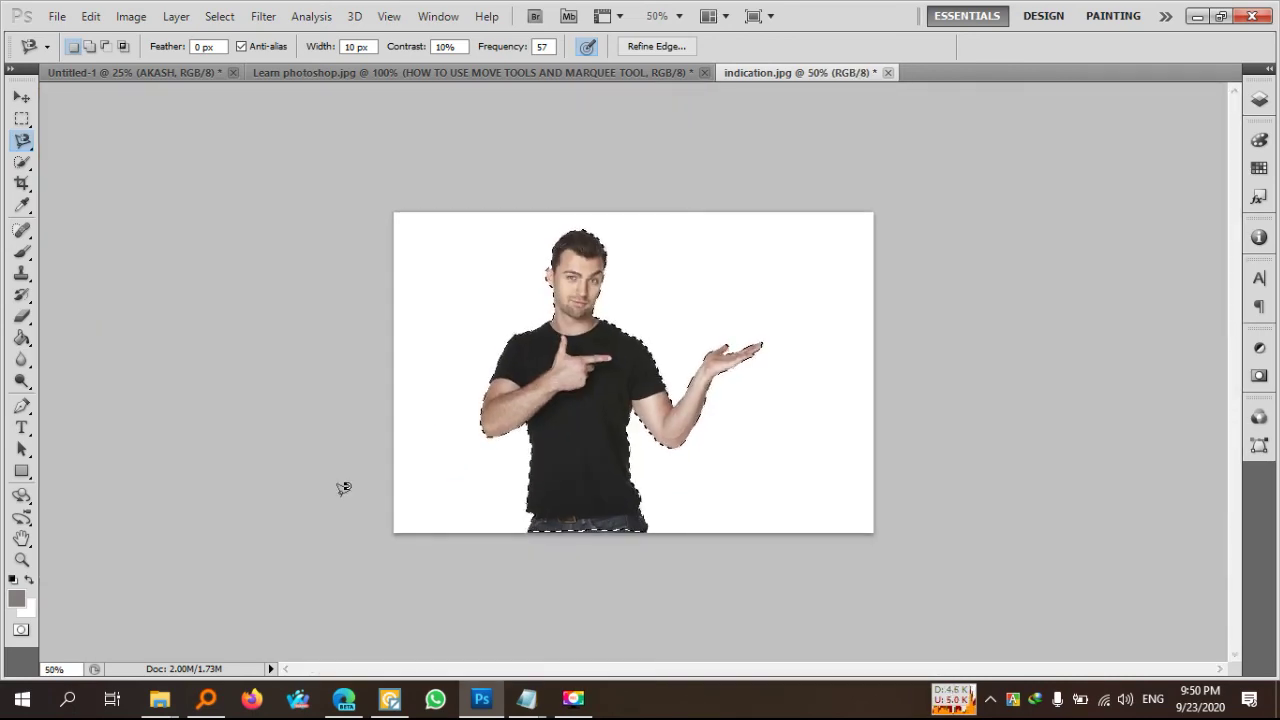
{"action": "key", "text": "ctrl+plus"}
{"action": "key", "text": "ctrl+plus"}
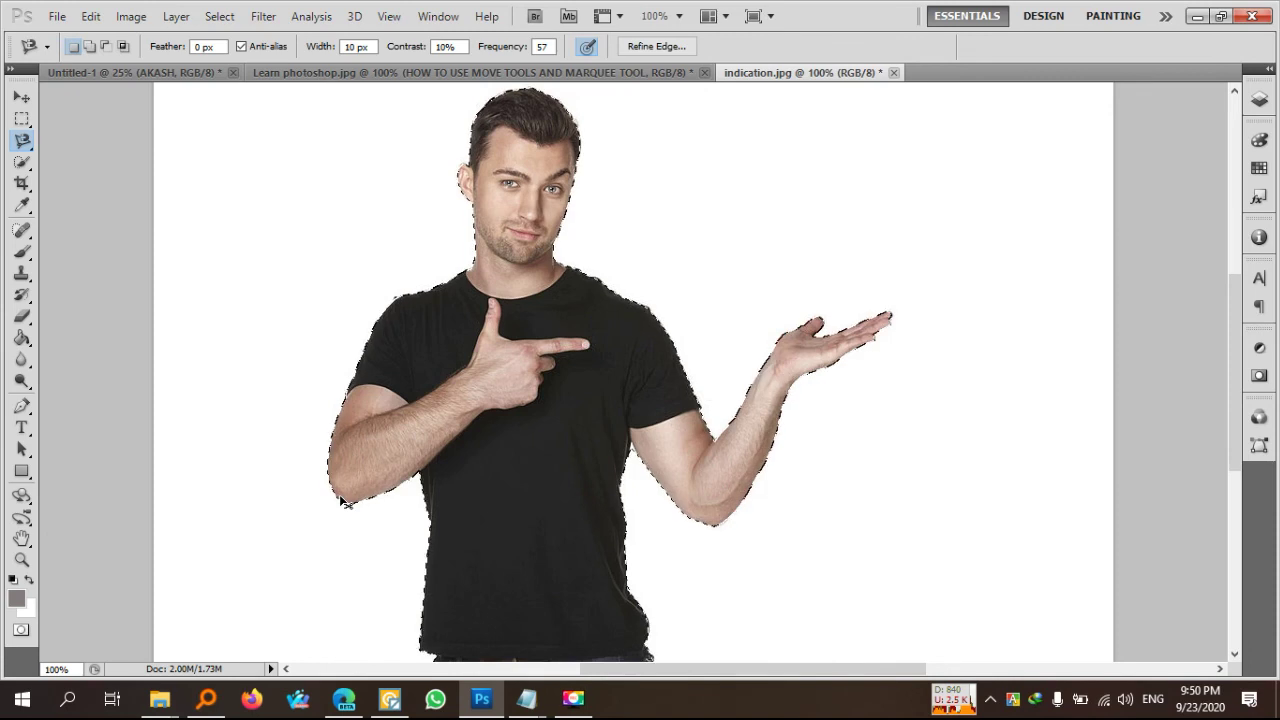
{"action": "key", "text": "BackSpace"}
{"action": "key", "text": "ctrl+d"}
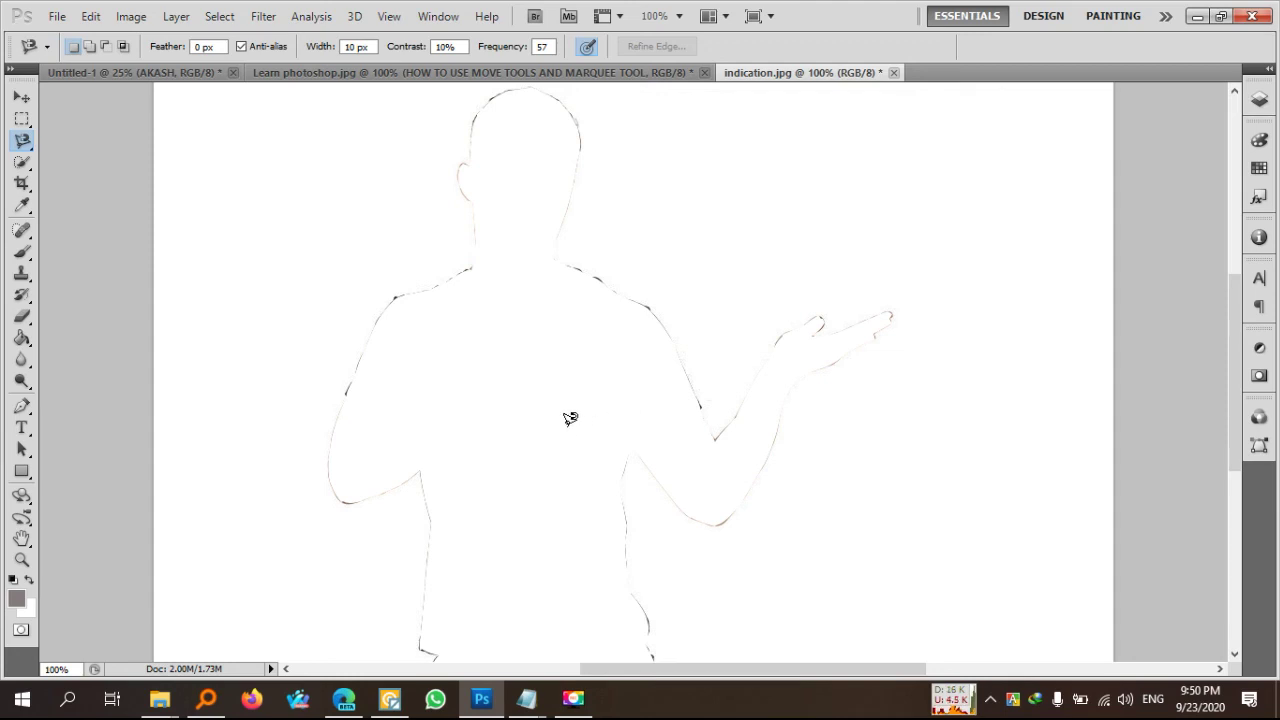
{"action": "key", "text": "Return"}
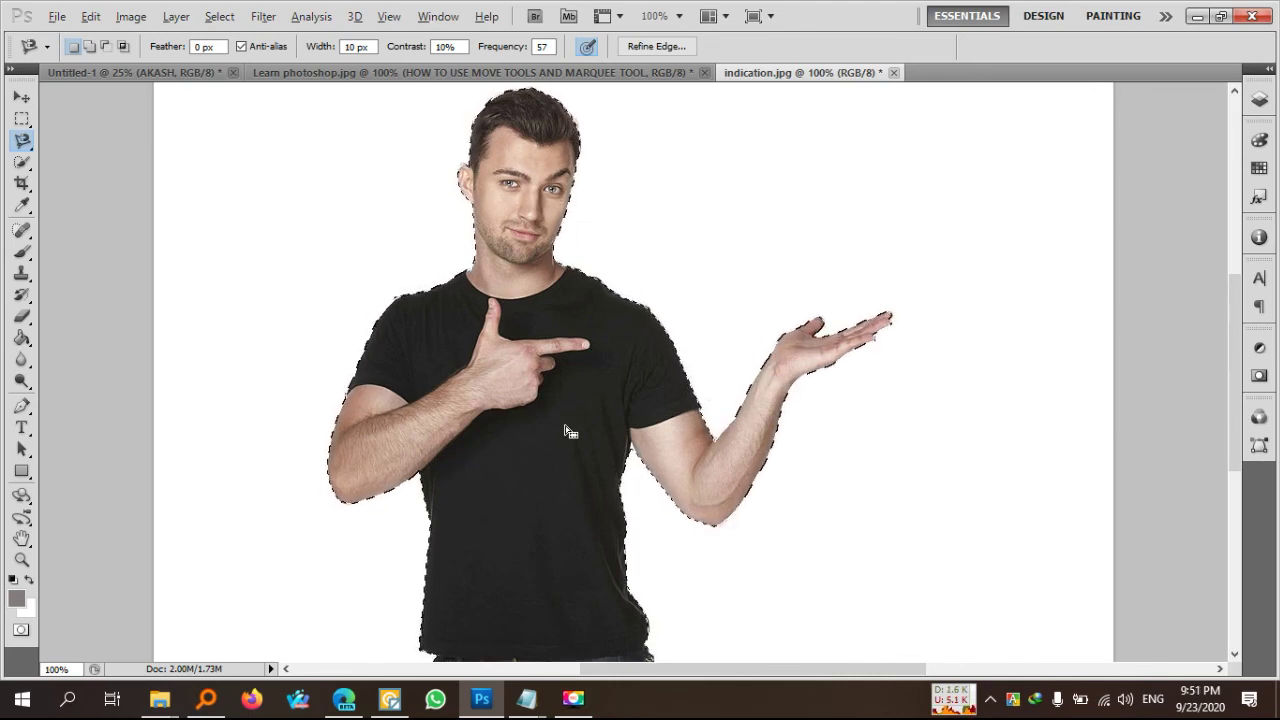
{"action": "key", "text": "alt+BackSpace"}
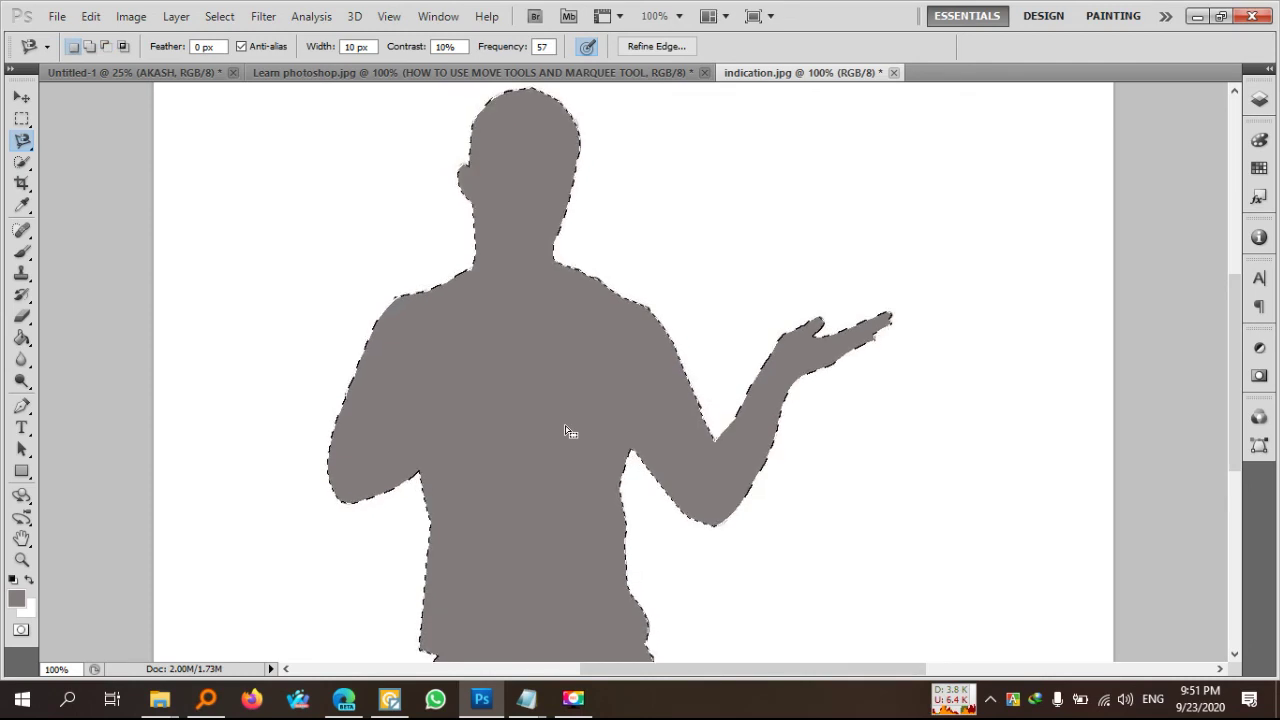
{"action": "key", "text": "ctrl+z"}
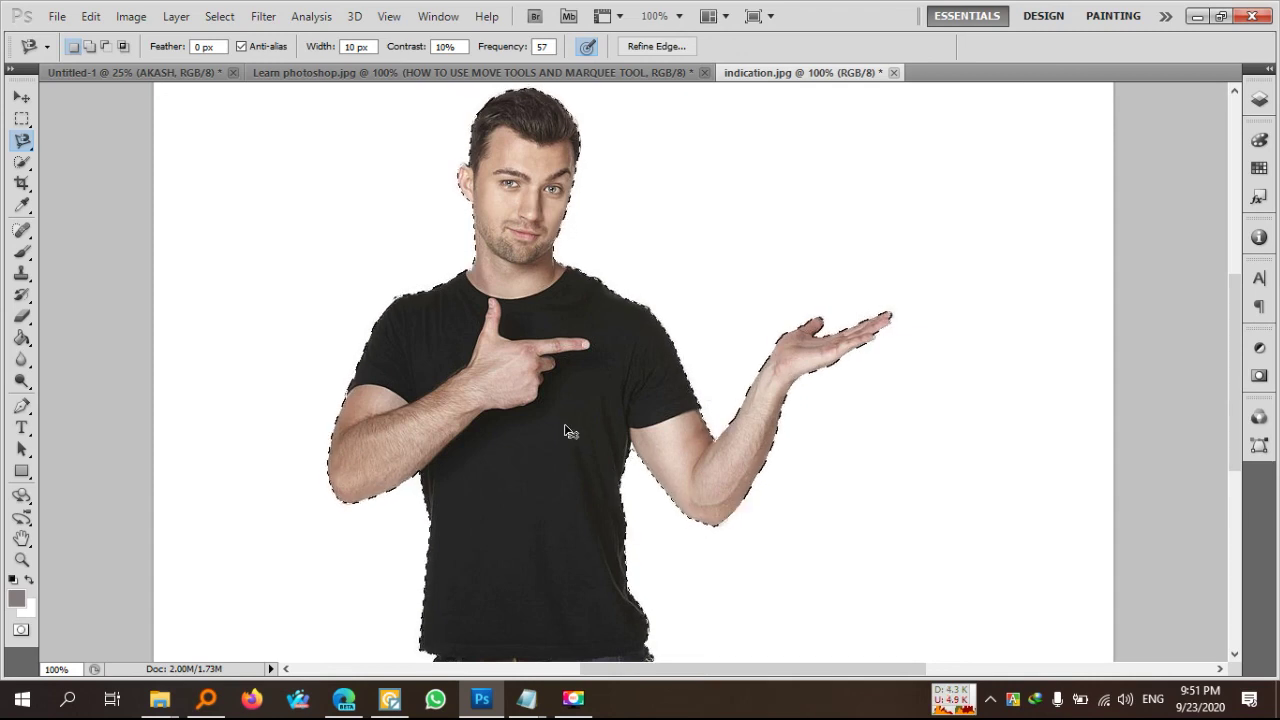
{"action": "key", "text": "ctrl+j"}
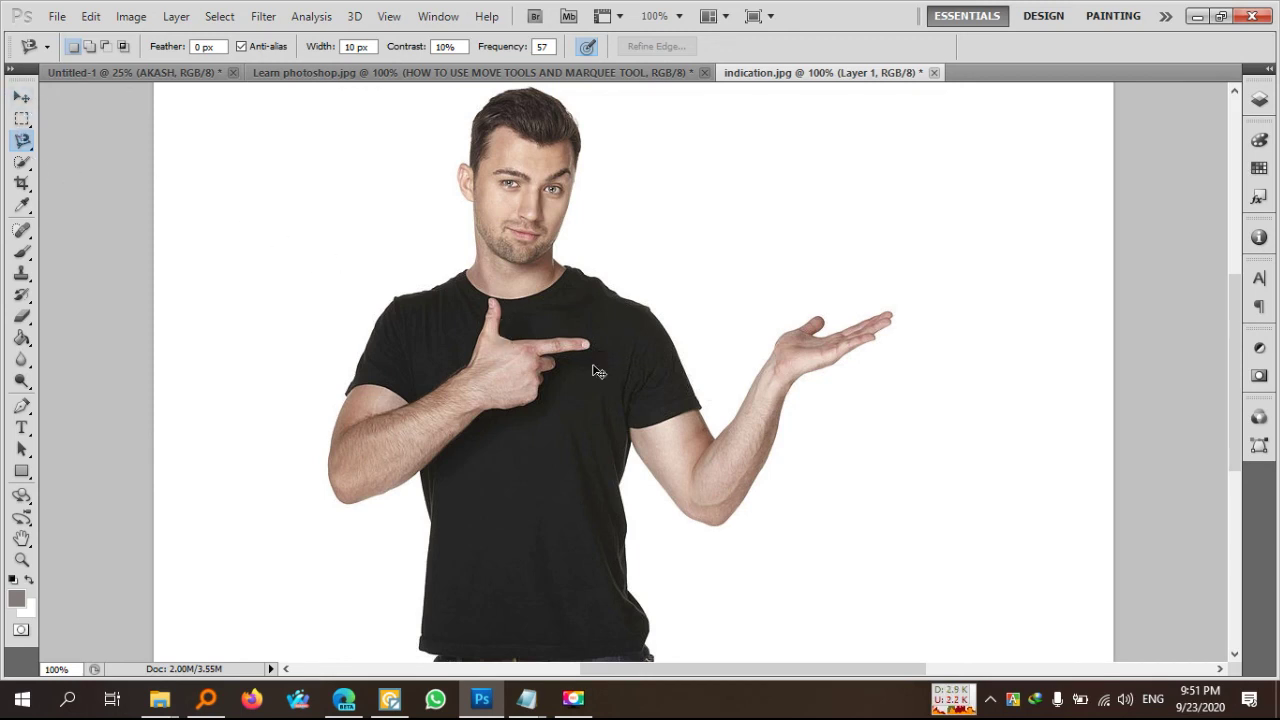
Step: Reselect the man, invert the selection, and fill the background with the foreground grey
{"action": "left_click", "coordinate": [220, 18]}
{"action": "left_click", "coordinate": [250, 72]}
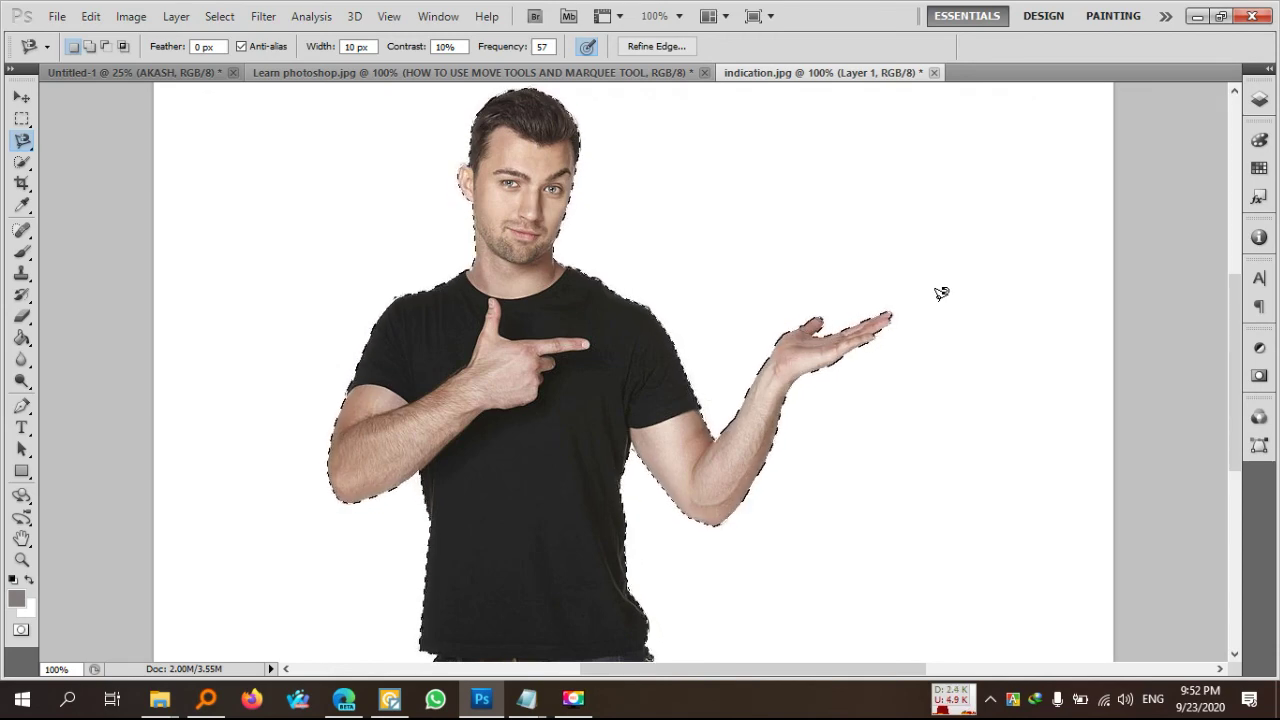
{"action": "key", "text": "ctrl+shift+i"}
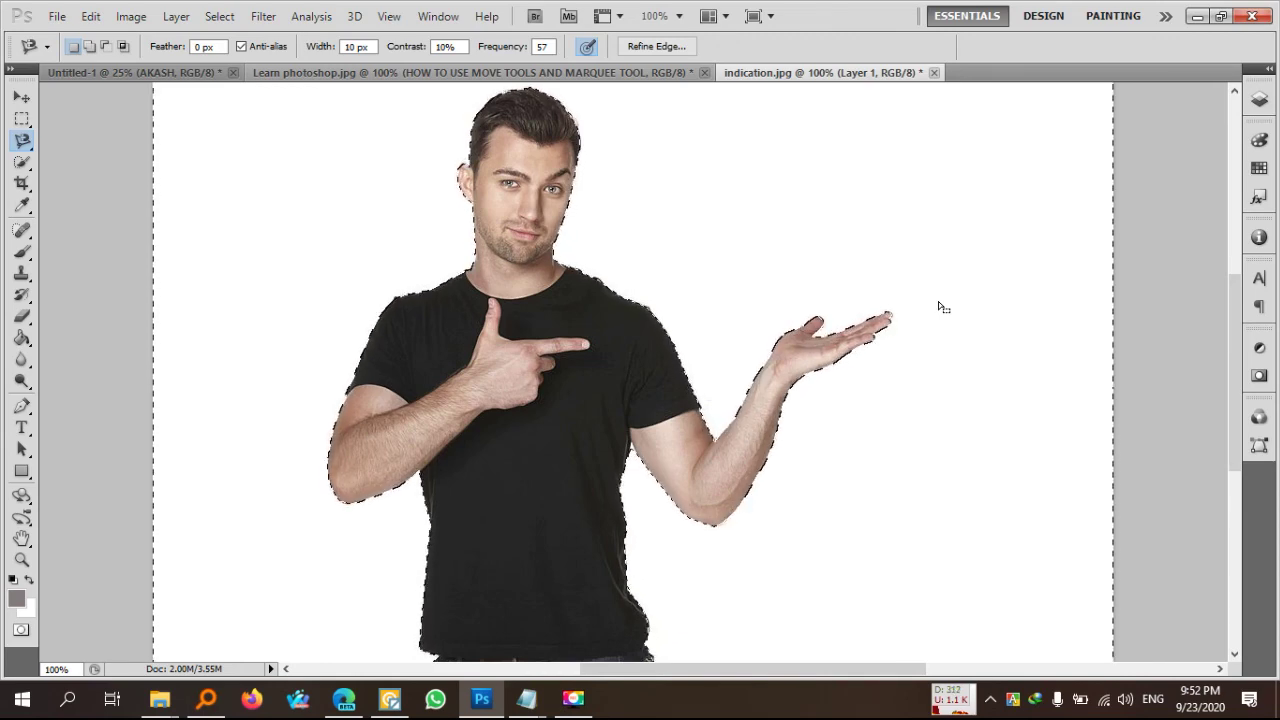
{"action": "key", "text": "alt+BackSpace"}
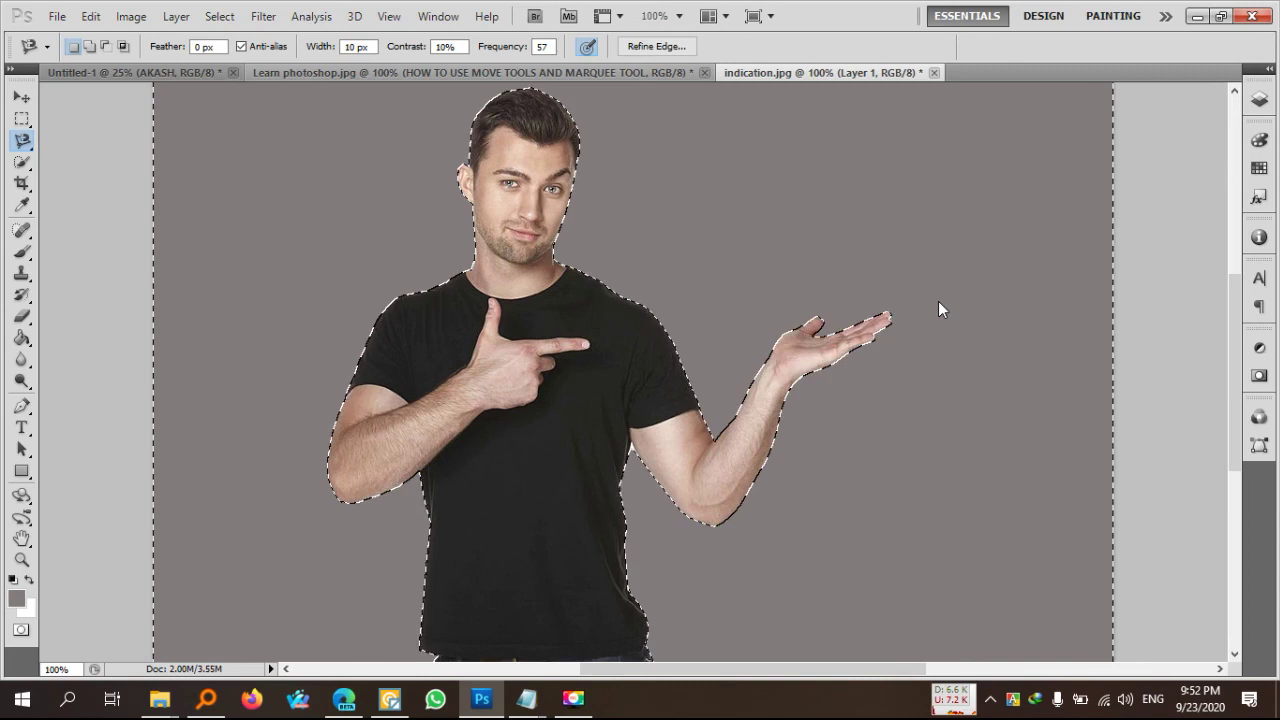
Step: Deselect the background and switch to the Move tool
{"action": "key", "text": "ctrl+d"}
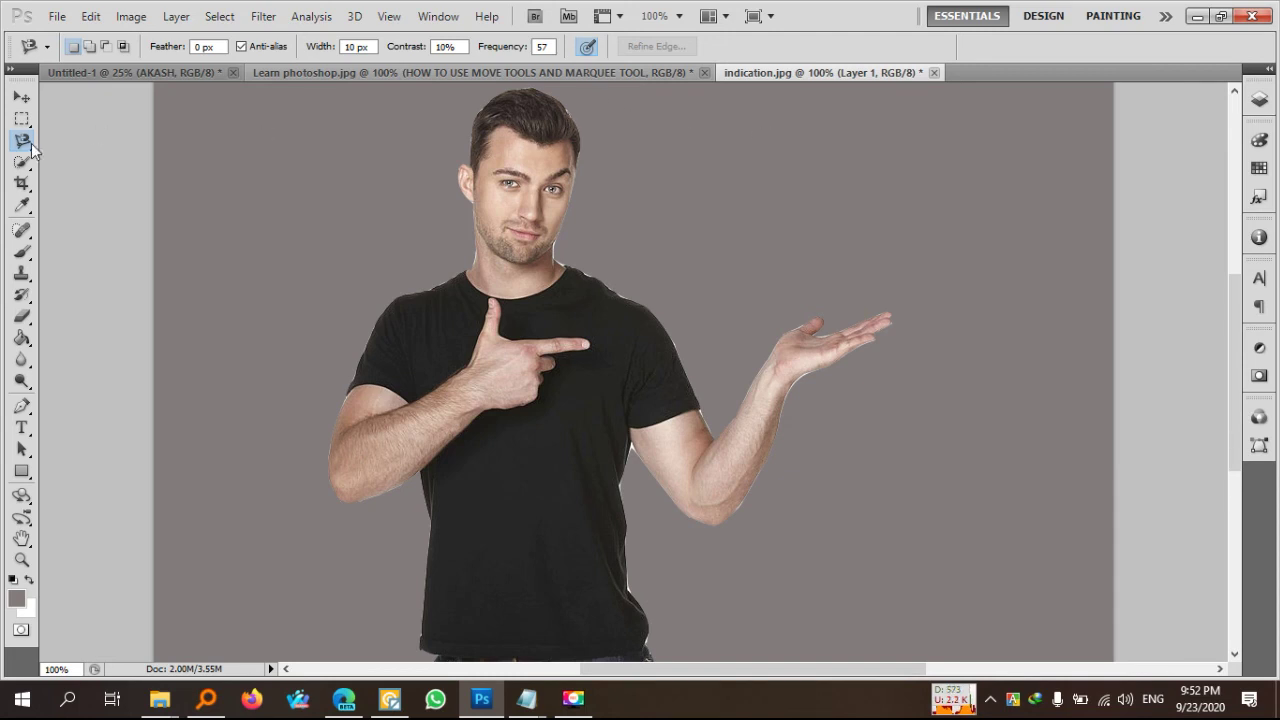
{"action": "left_click", "coordinate": [21, 100]}
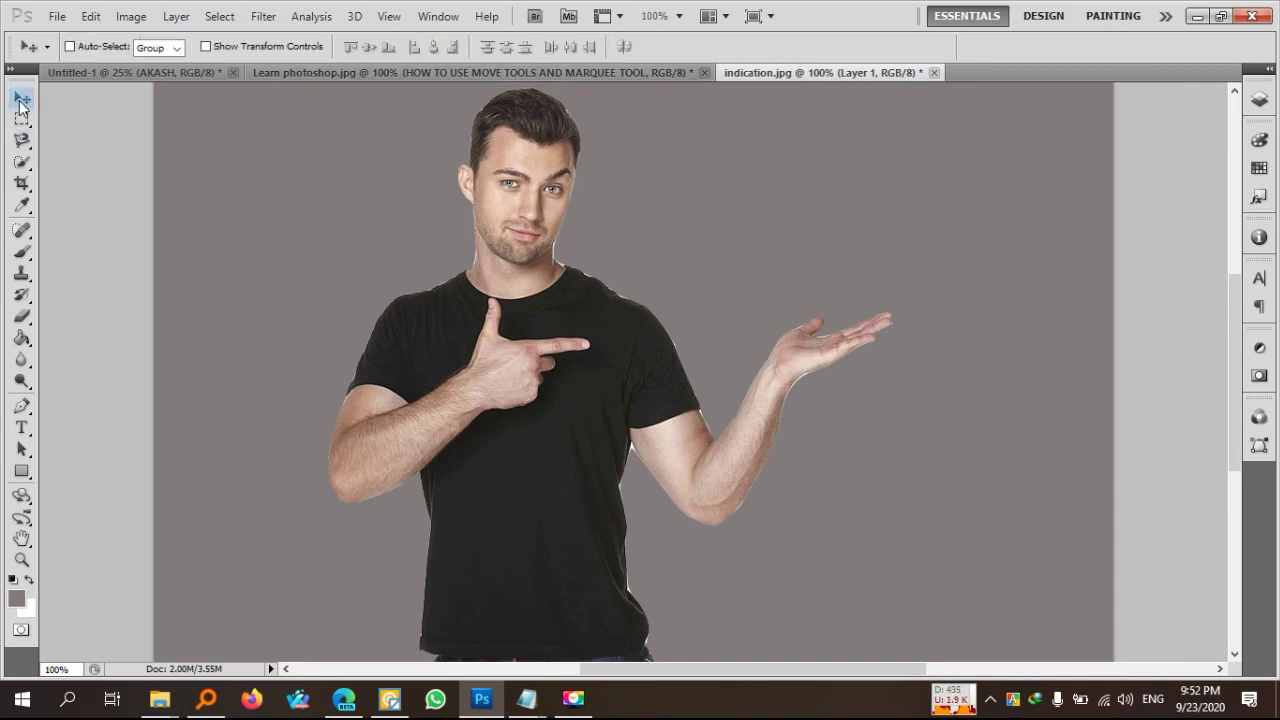
{"action": "left_click", "coordinate": [575, 700]}
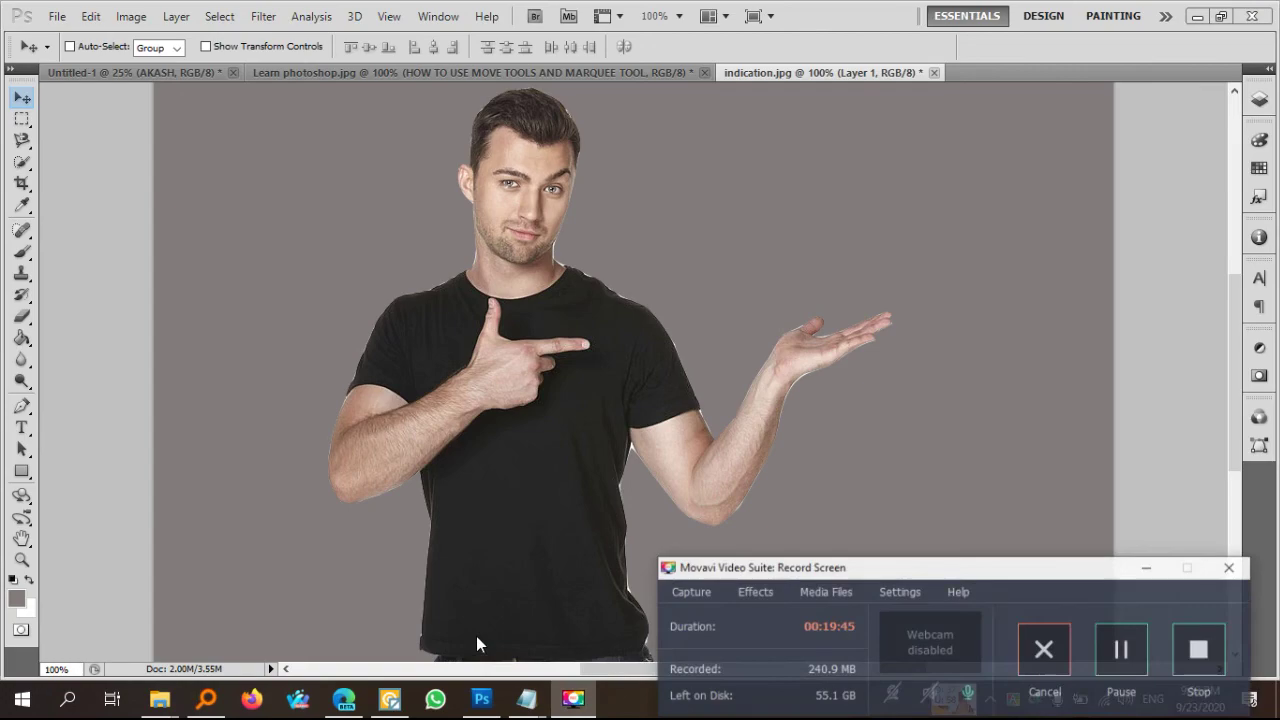